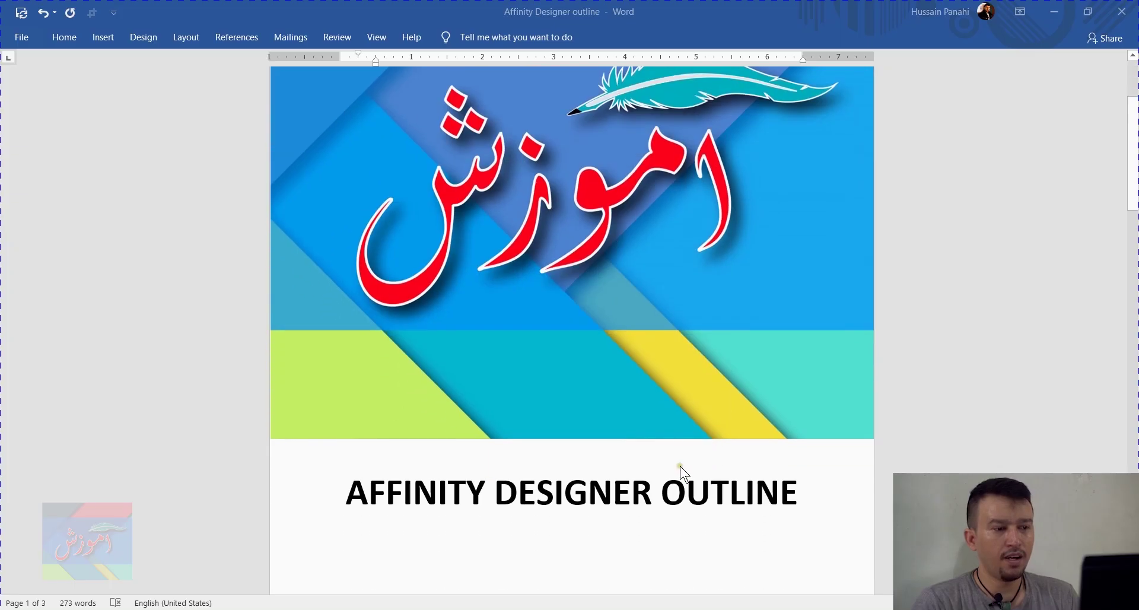
- Scroll the Word course outline down to the numbered topic list with items 1–13 marked green
scroll(684, 475, down, 5)
scroll(684, 475, down, 3)
scroll(684, 474, down, 2)
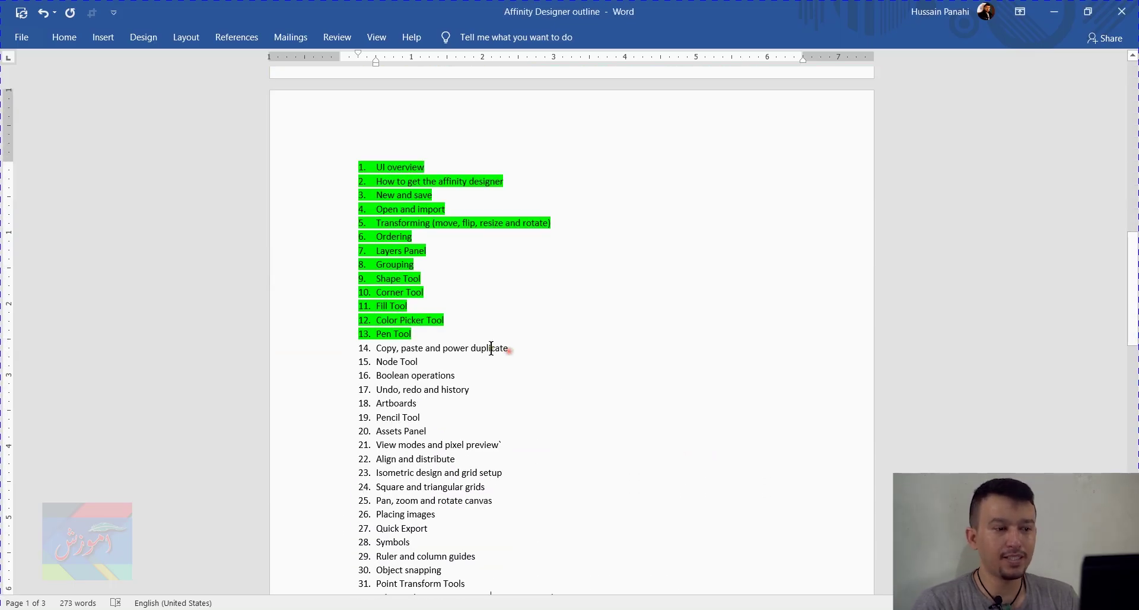
- Select item 14, 'Copy, paste and power duplicate', in the Word topic list
drag(508, 349, 372, 350)
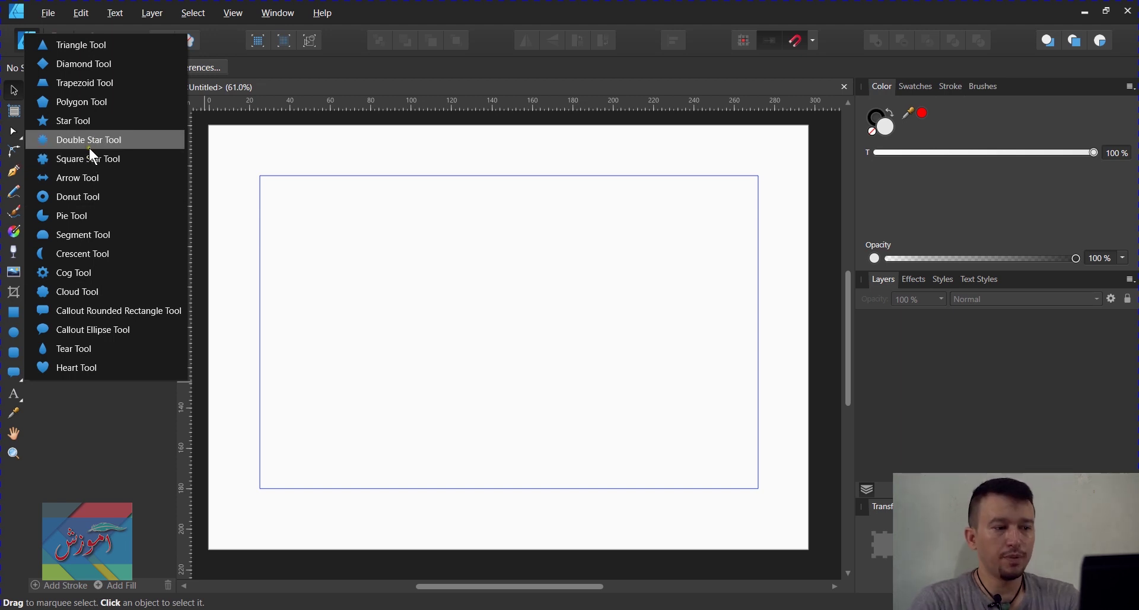
- Draw a five-point grey star on the page with the Star Tool
click(92, 138)
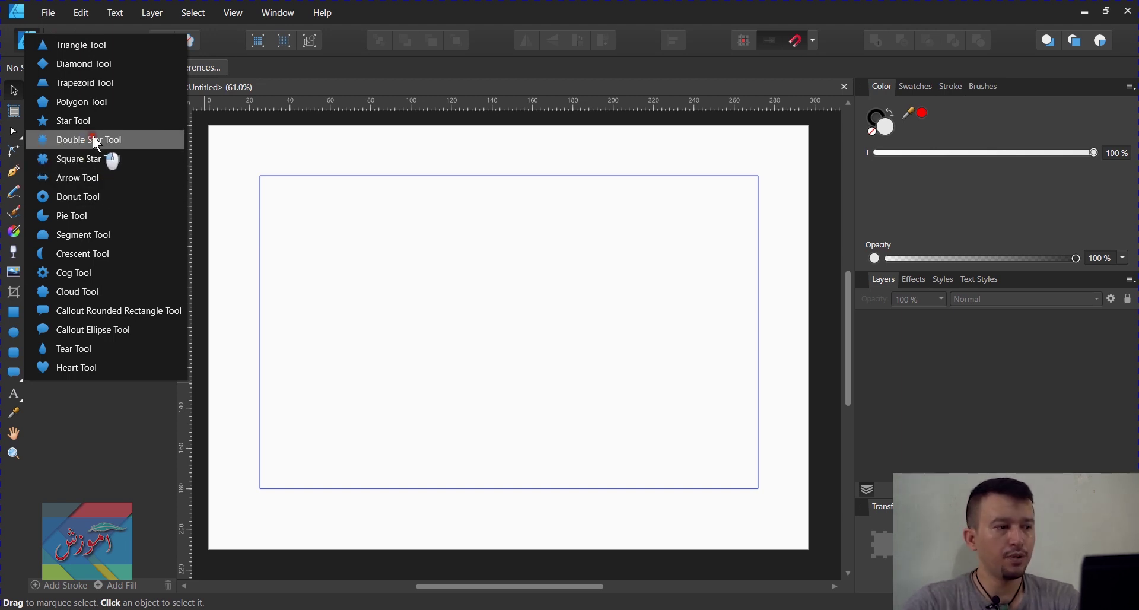
click(104, 122)
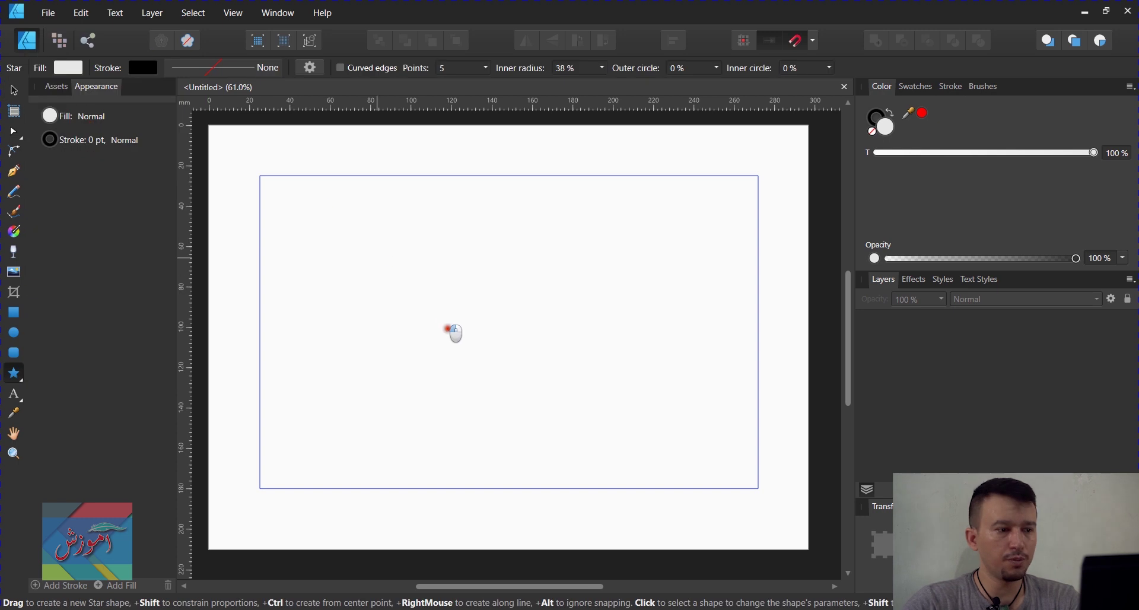
drag(377, 258, 581, 461)
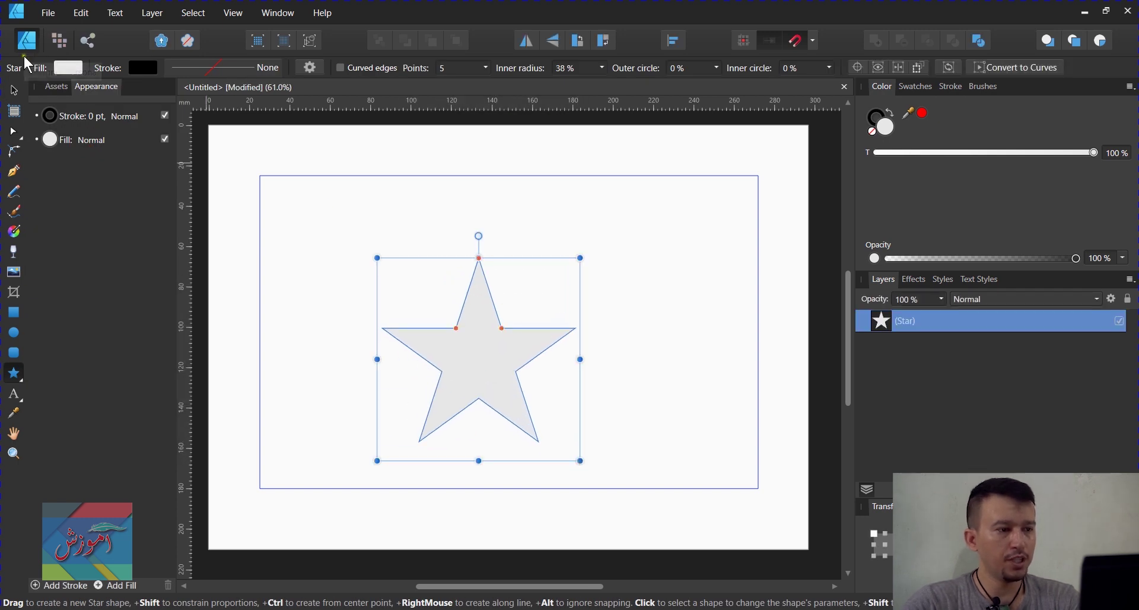
- Move the star up to the top-left corner of the page margins
click(13, 90)
mouse_move(472, 368)
mouse_down()
mouse_move(410, 294)
mouse_move(352, 290)
mouse_up()
click(570, 261)
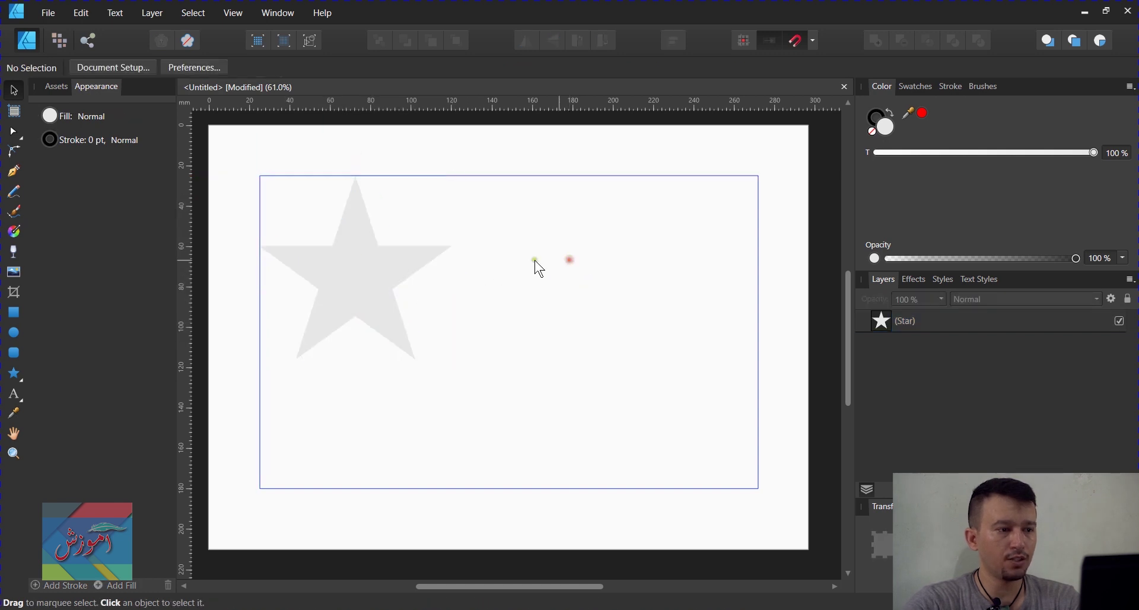
click(386, 286)
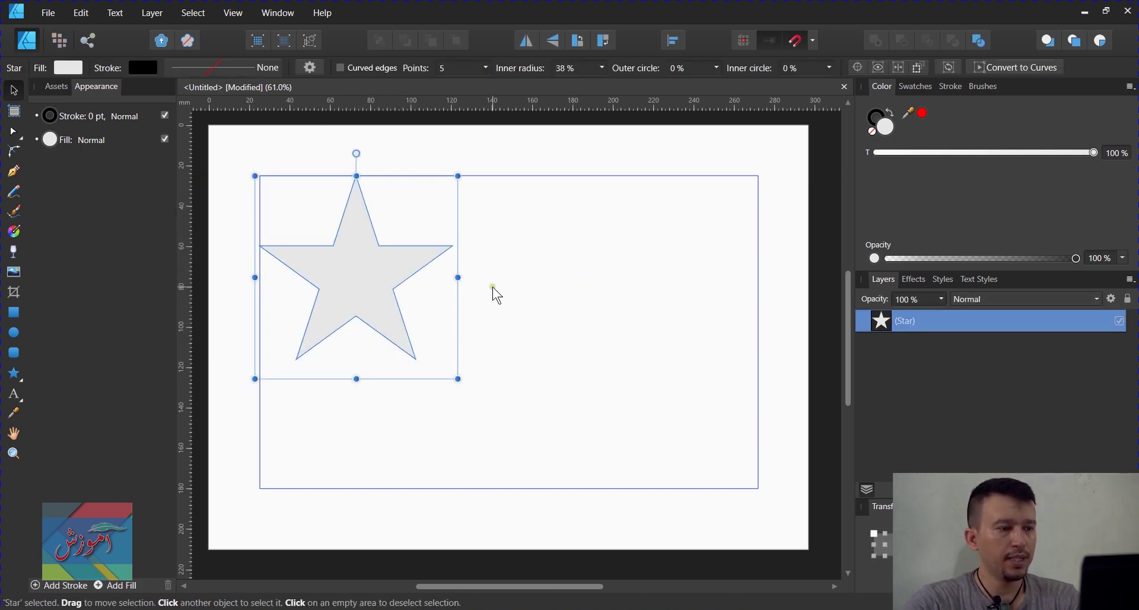
click(83, 13)
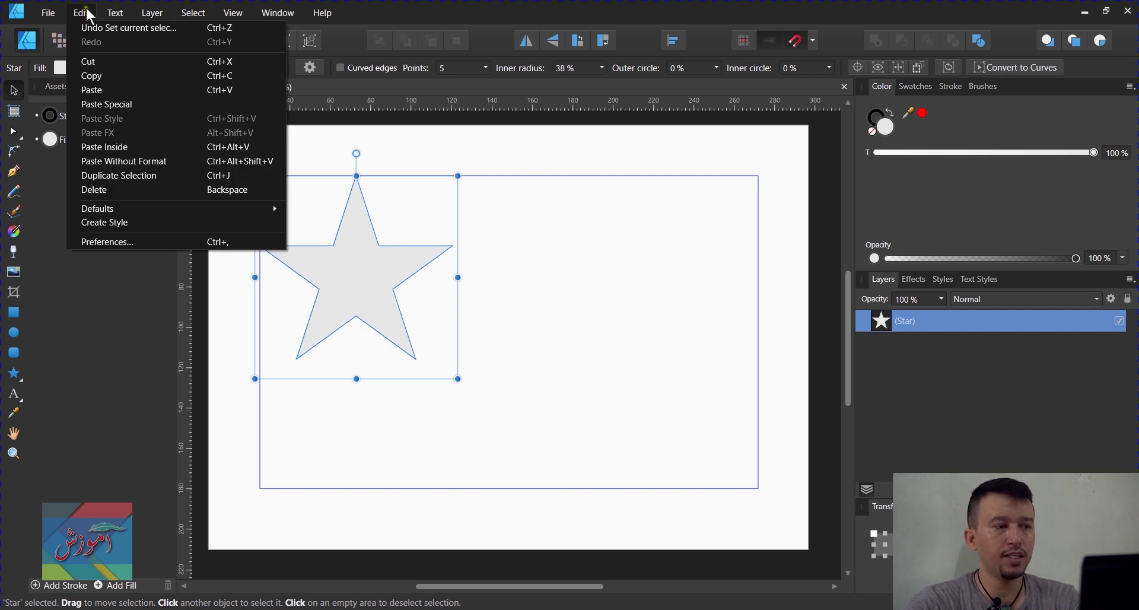
- Copy and paste the star, placing the copy to the right of the original
click(104, 75)
click(87, 13)
click(102, 89)
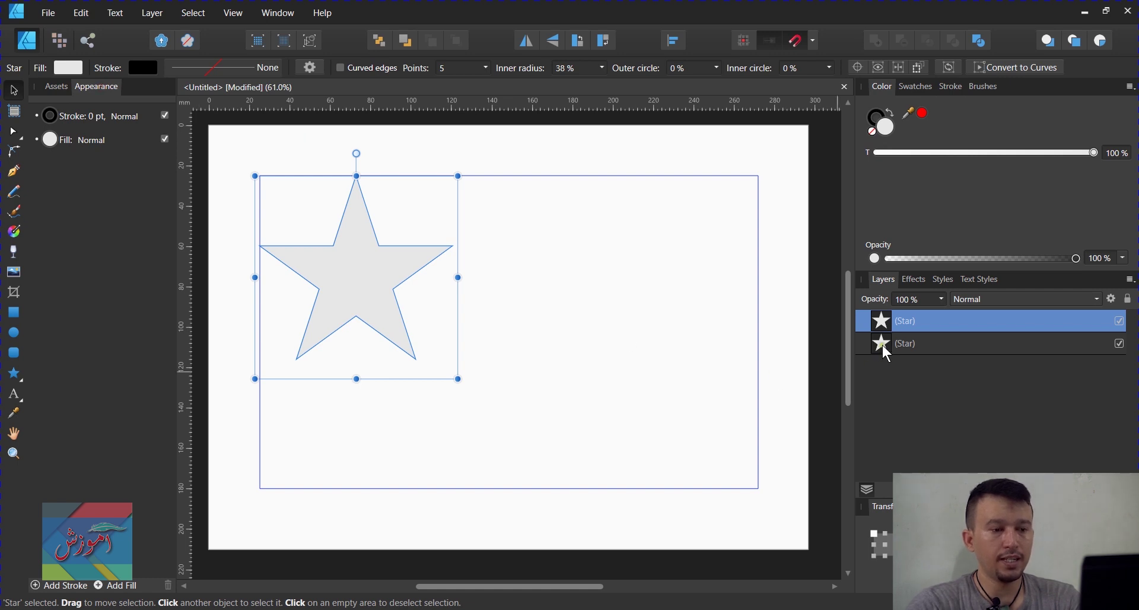
drag(356, 262, 548, 262)
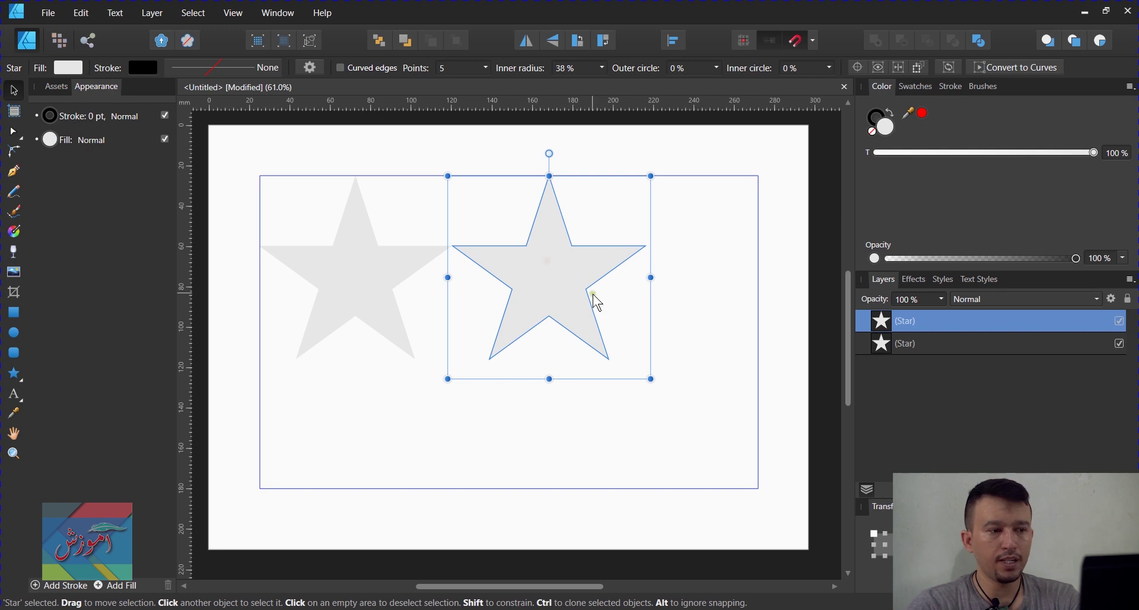
- Cut the original left star so only the right-hand star remains
click(364, 279)
click(83, 13)
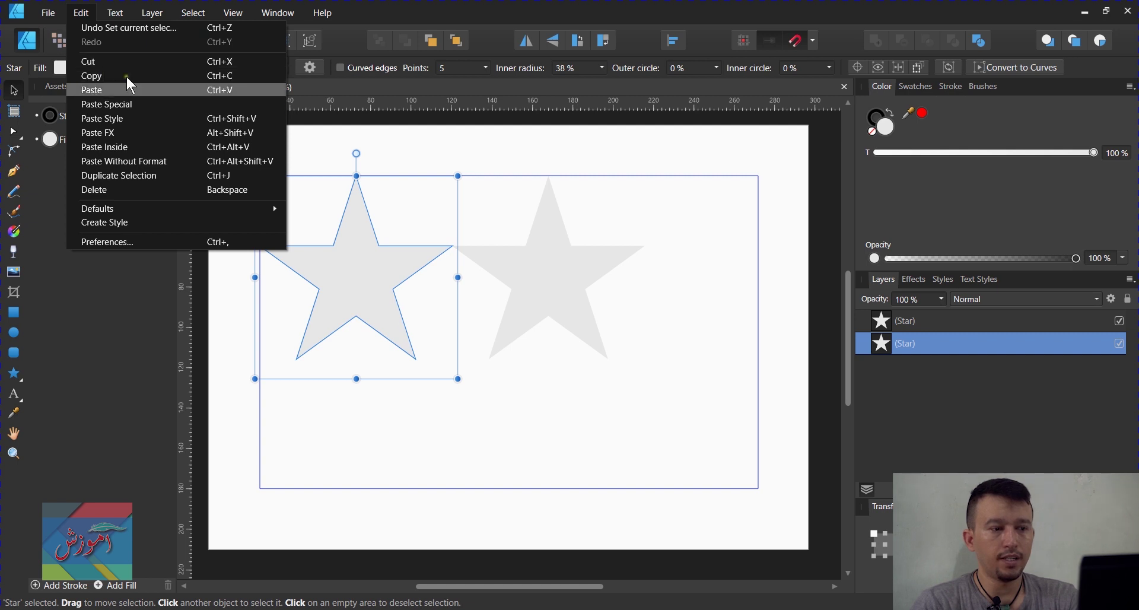
click(107, 63)
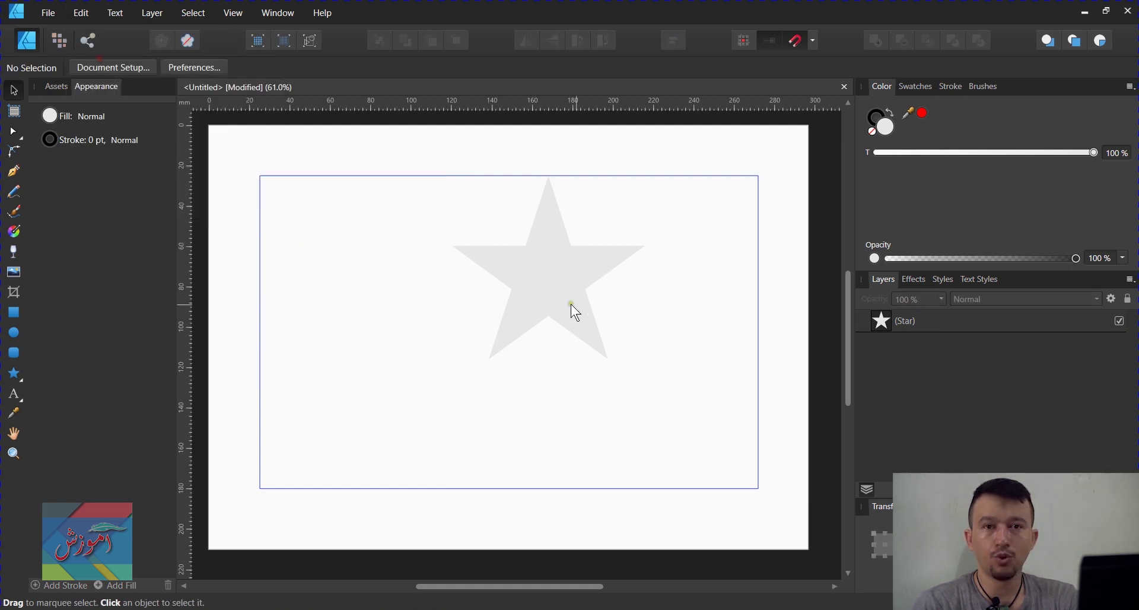
- Paste the cut star back on the left and undo a test circle
click(552, 285)
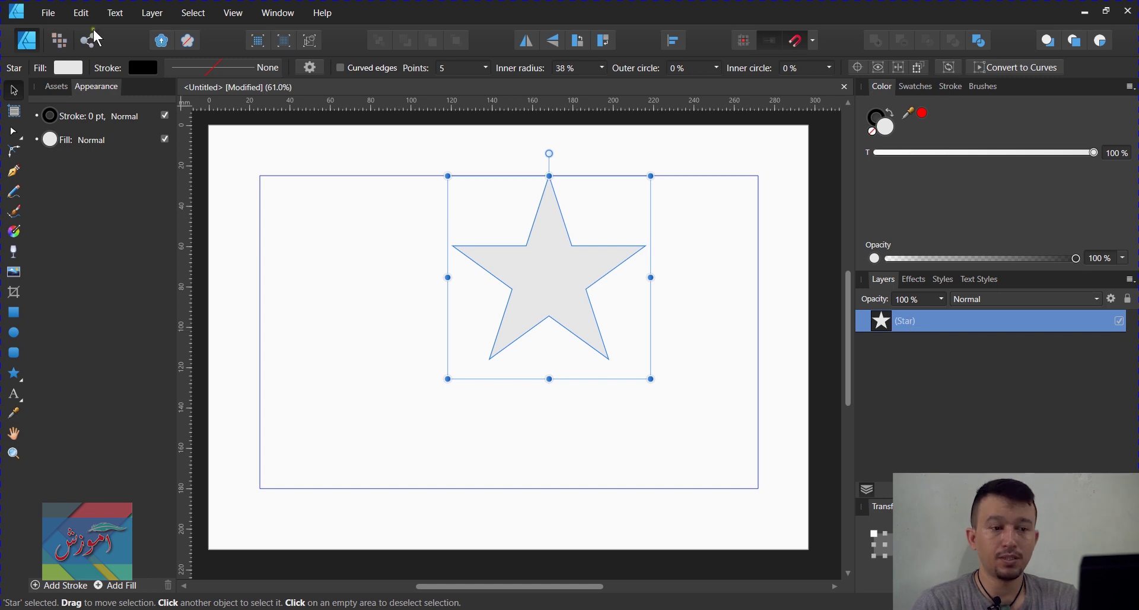
click(83, 13)
click(94, 92)
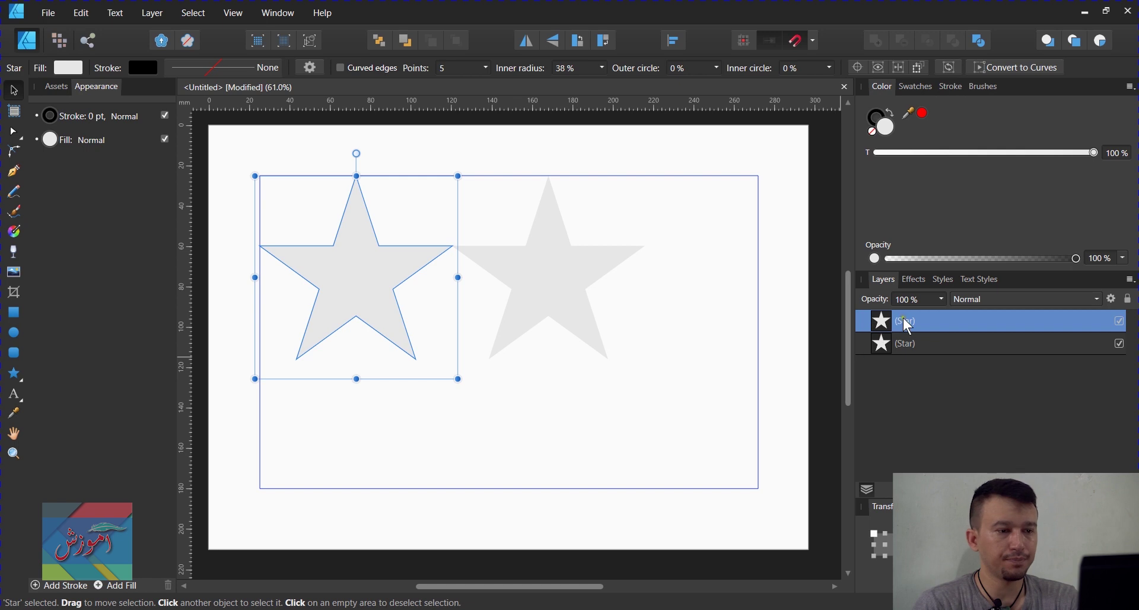
key(m)
drag(318, 268, 384, 331)
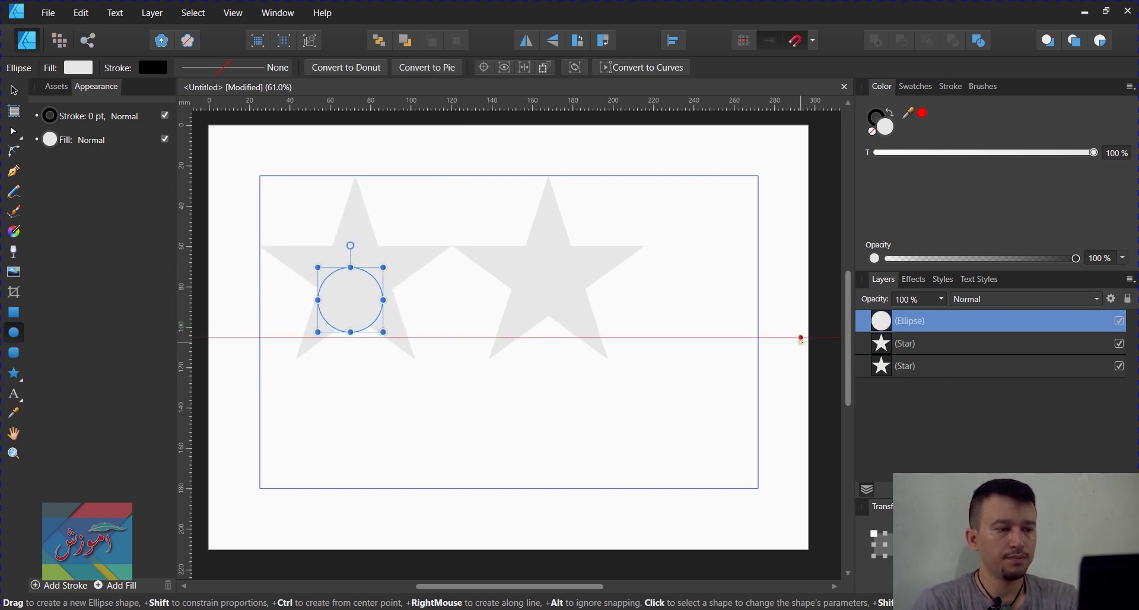
key(ctrl+z)
- Create a new document with default settings and draw a grey ellipse in it
click(48, 13)
click(66, 48)
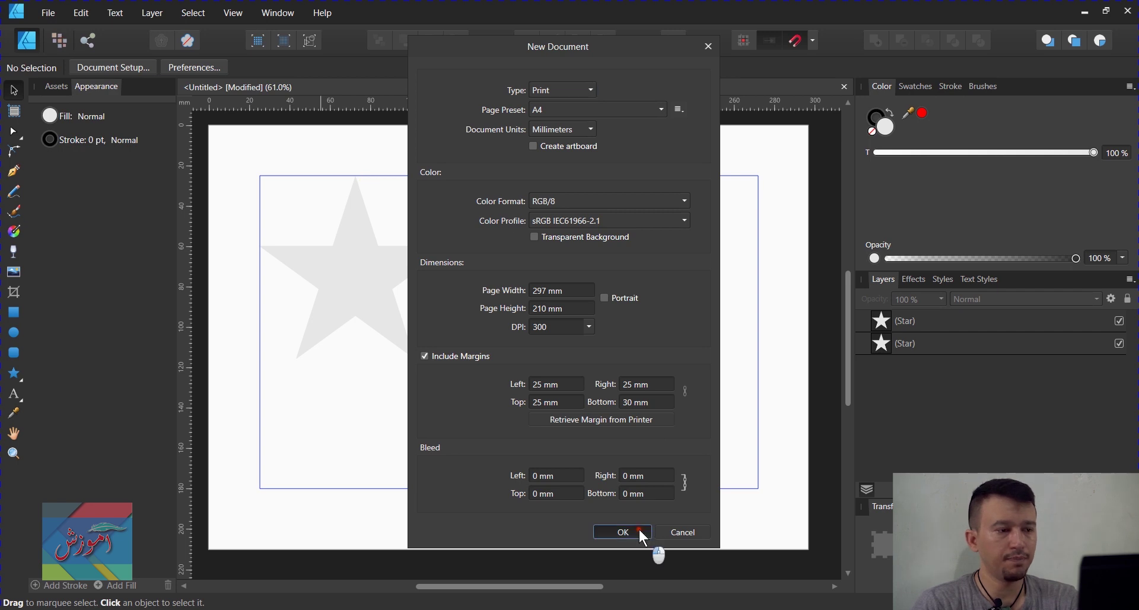
click(626, 533)
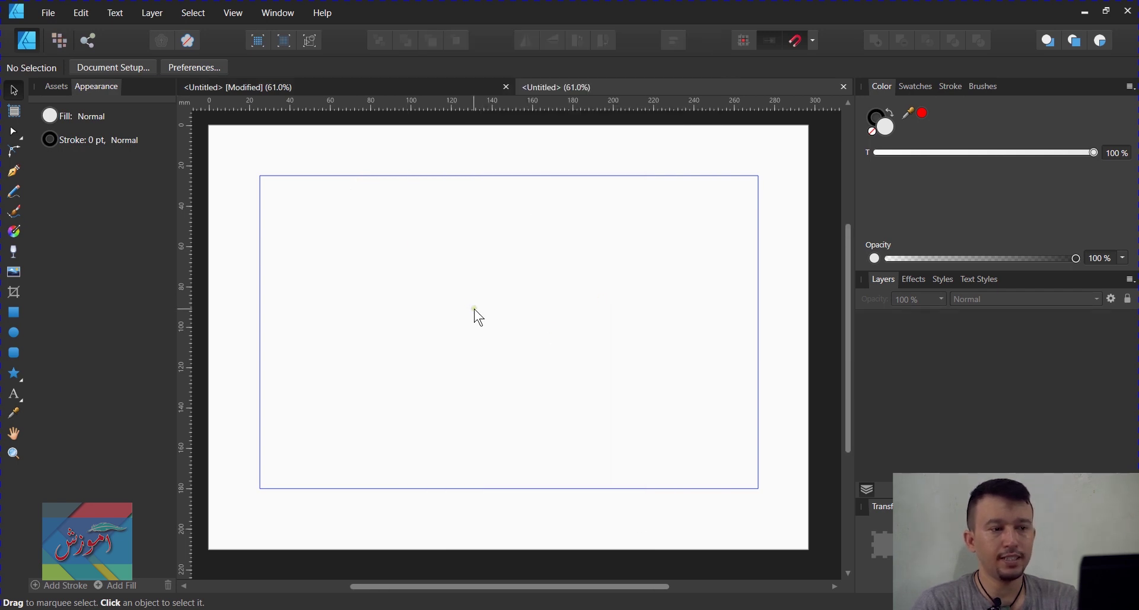
key(ctrl+v)
drag(338, 279, 494, 323)
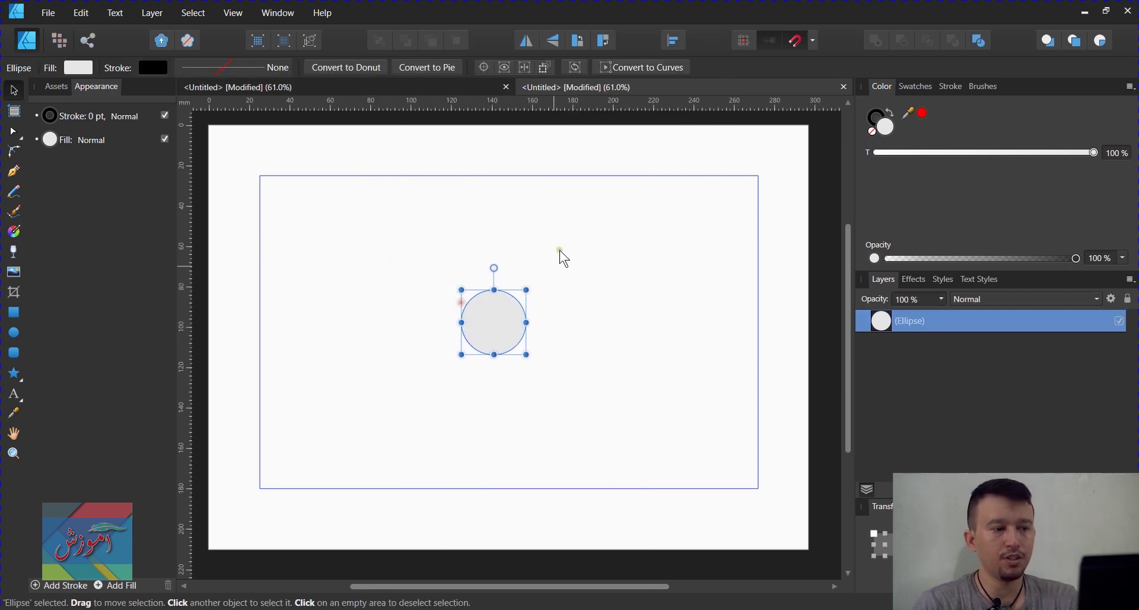
- In the first document, move both stars down and right toward the centre
click(350, 88)
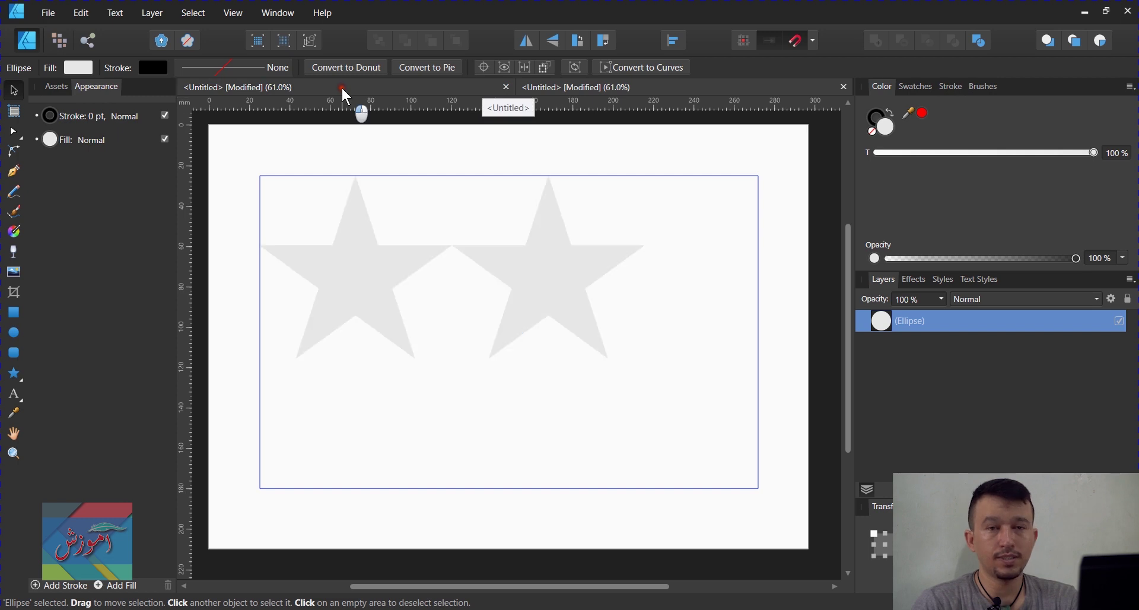
click(382, 287)
shift+click(552, 285)
mouse_move(550, 286)
mouse_down()
mouse_move(640, 363)
mouse_move(615, 335)
mouse_up()
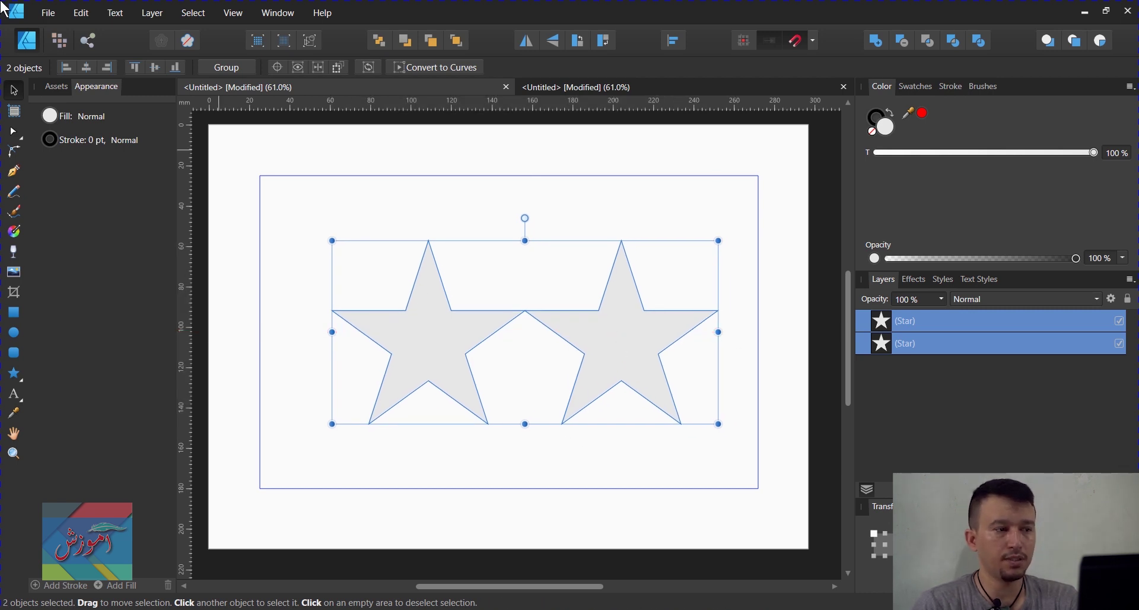
- Duplicate both stars with Ctrl+J and drag the copies up above the originals
click(81, 13)
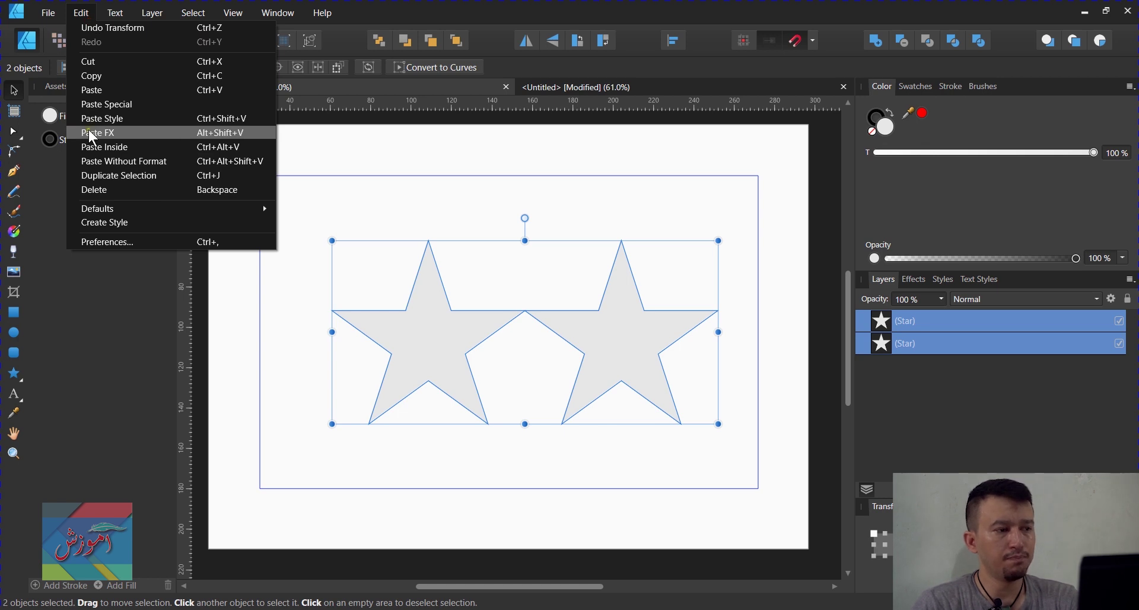
click(81, 13)
click(152, 13)
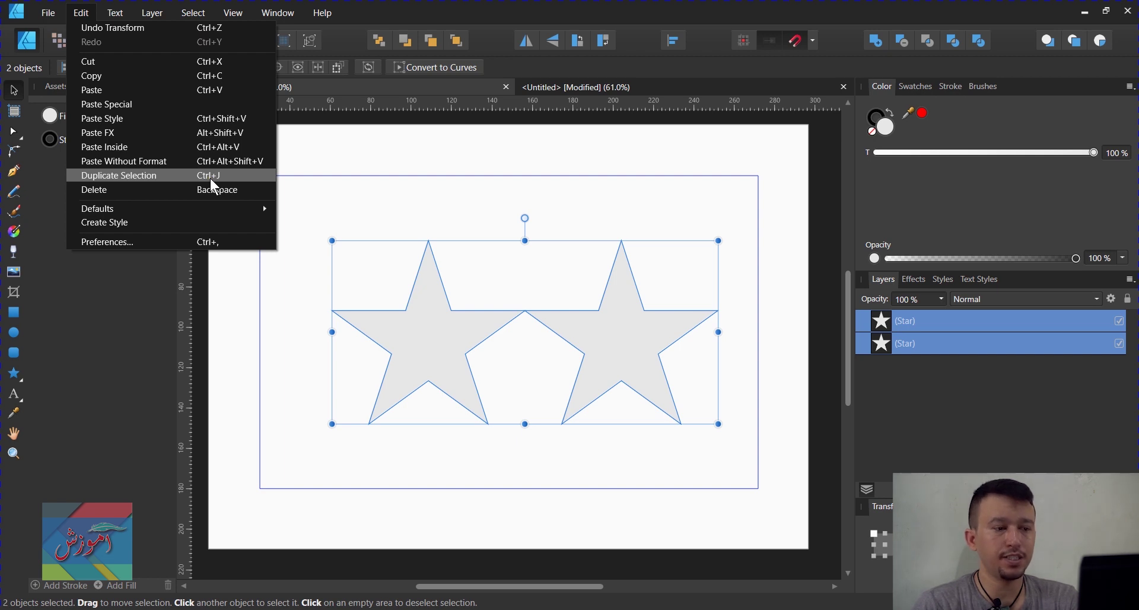
key(Escape)
key(ctrl+j)
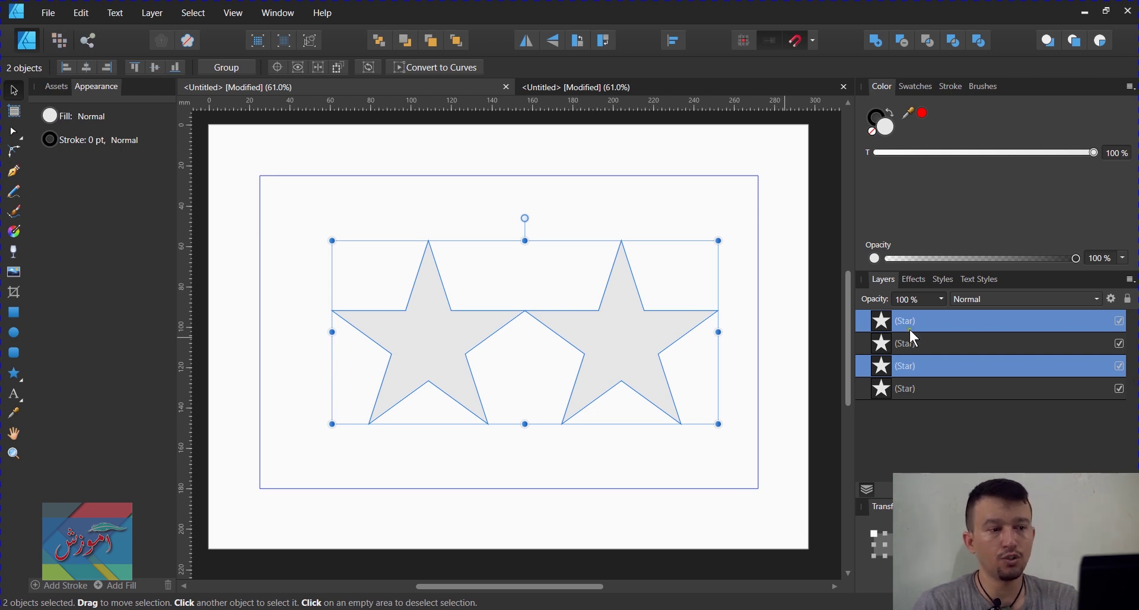
mouse_move(610, 333)
mouse_down()
mouse_move(621, 202)
mouse_move(610, 181)
mouse_up()
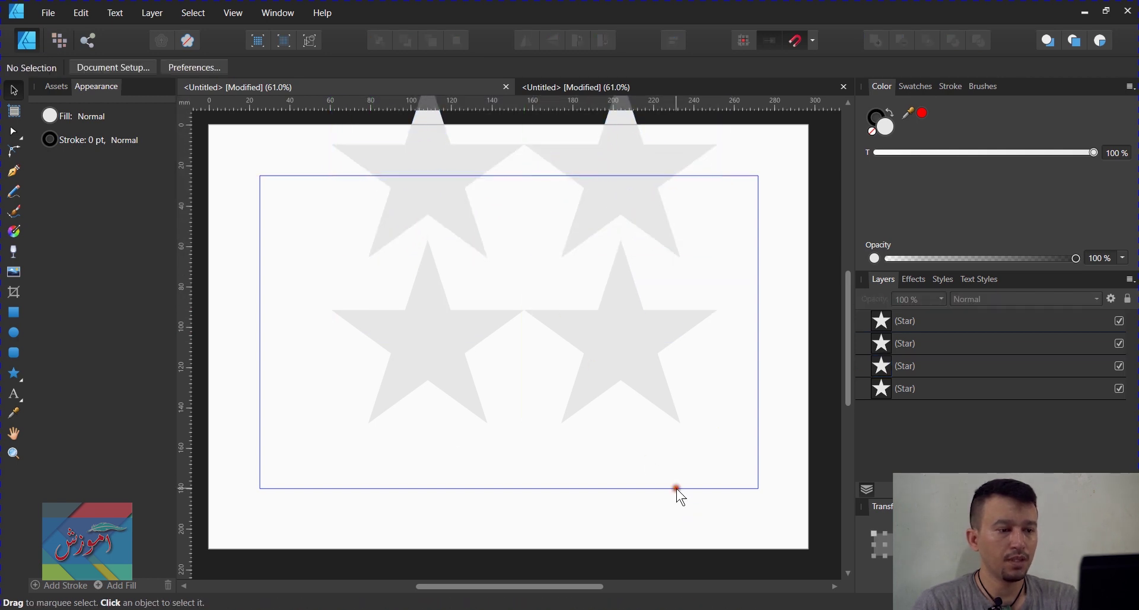
- Shift the four-star group down and left, then select the top-left star
drag(676, 488, 709, 185)
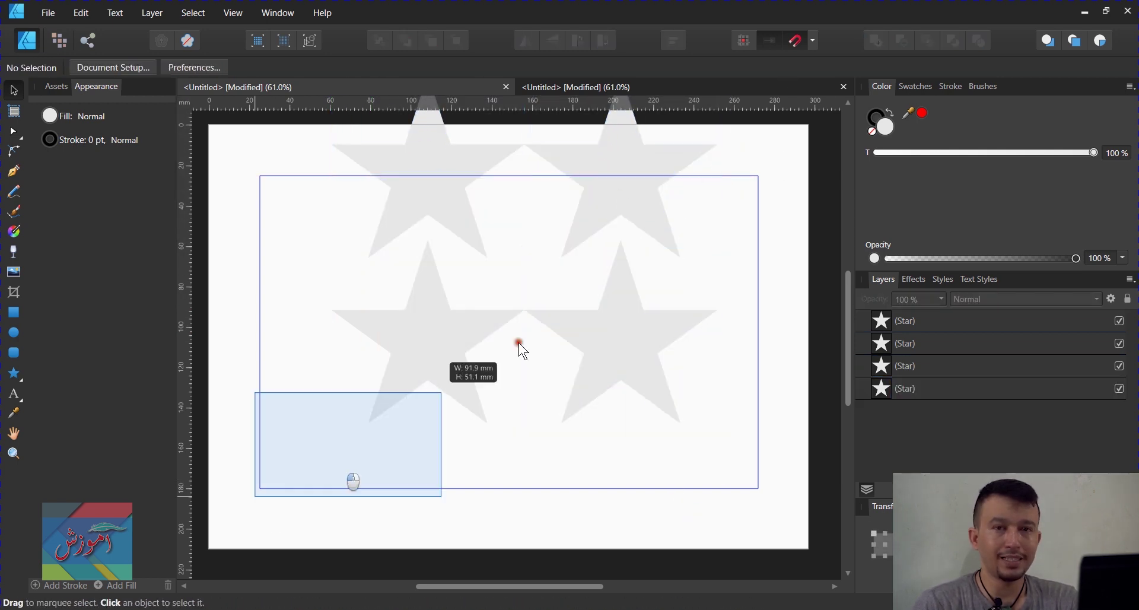
drag(270, 491, 261, 488)
drag(648, 223, 617, 271)
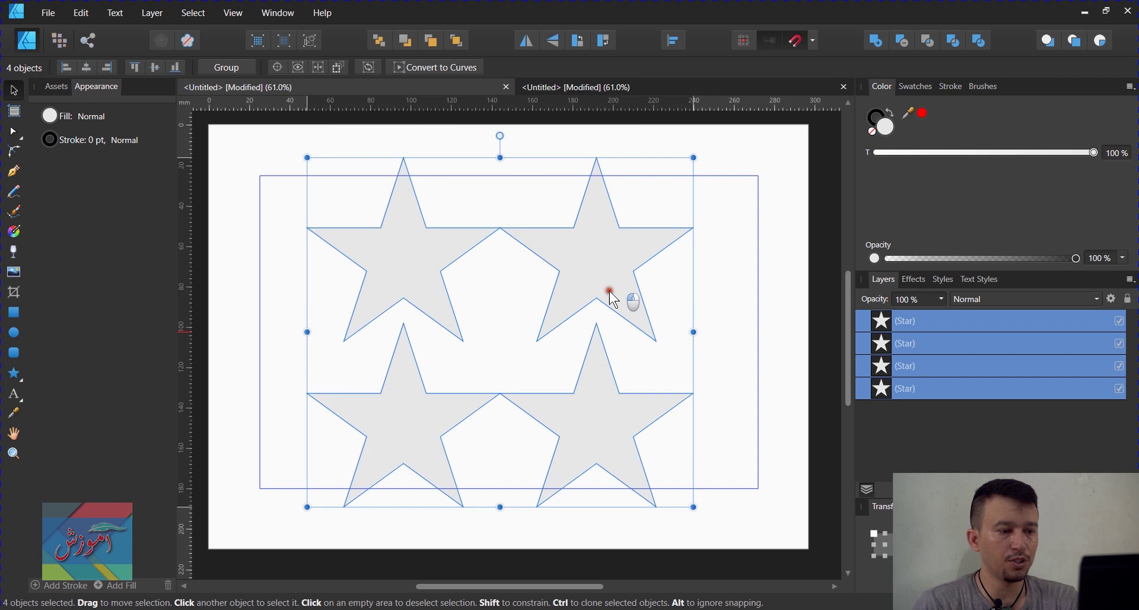
click(760, 284)
click(543, 416)
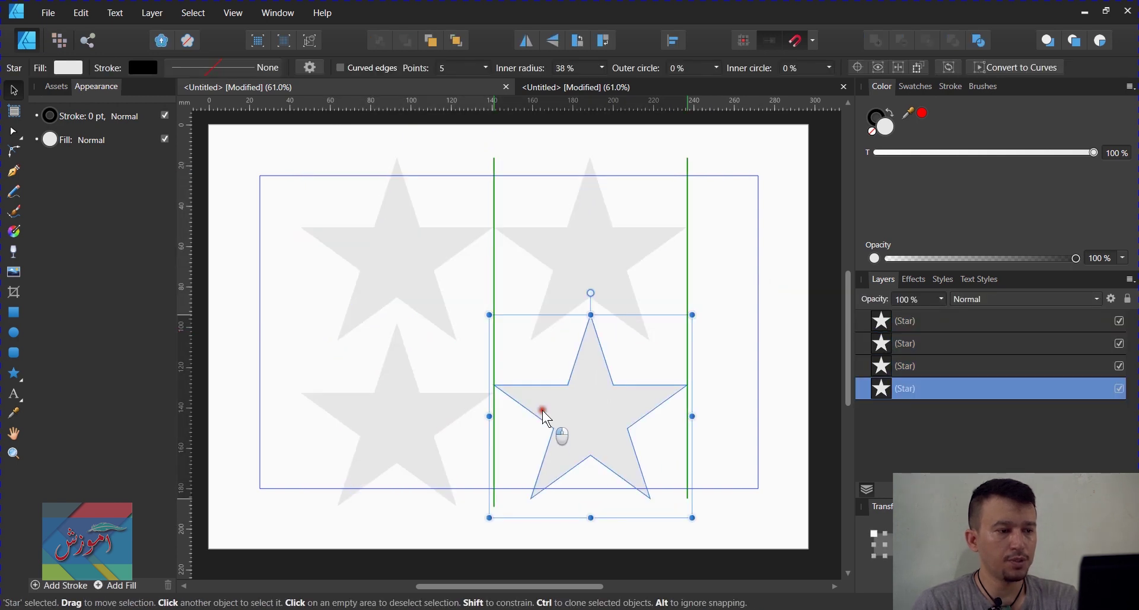
click(394, 379)
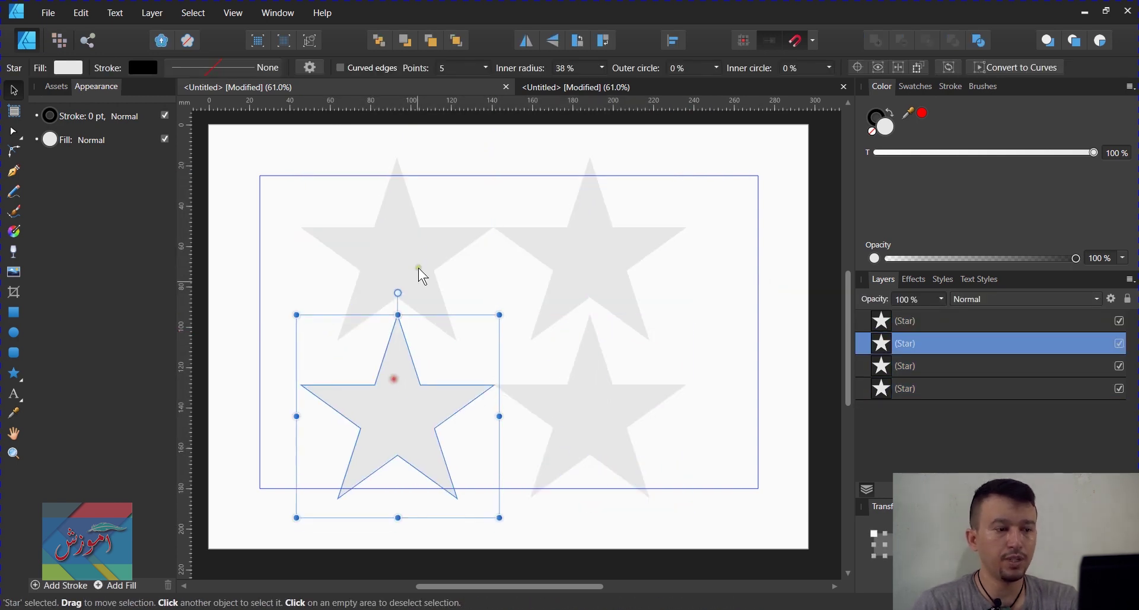
click(419, 248)
- Move the top-left star up-left and the top-right star up-right to the page's top edge
mouse_move(439, 235)
mouse_down()
mouse_move(391, 207)
mouse_move(381, 213)
mouse_up()
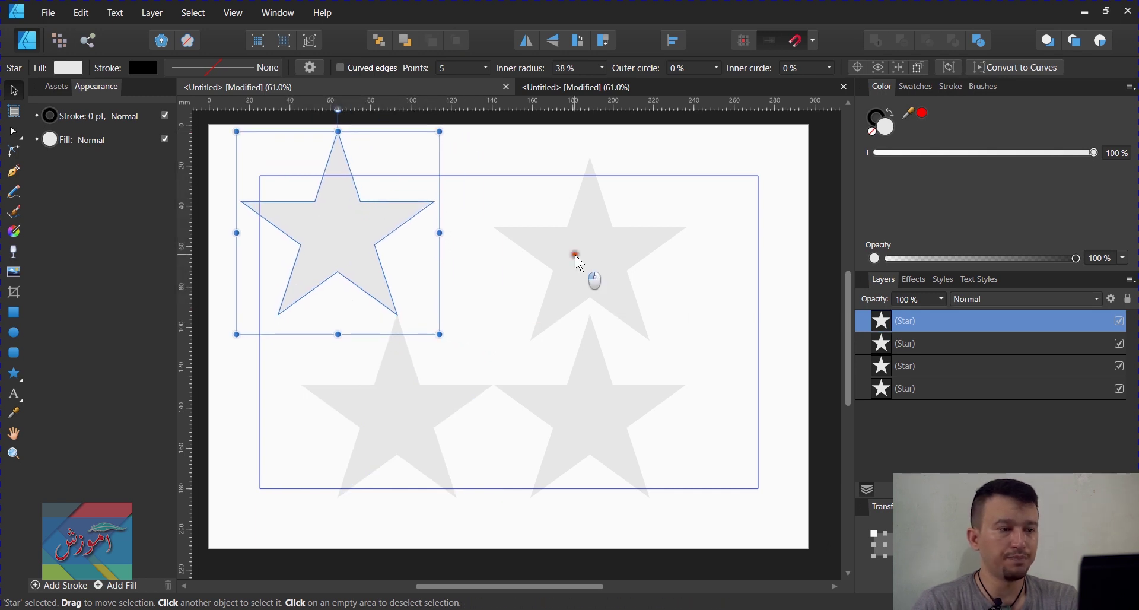
drag(580, 263, 658, 242)
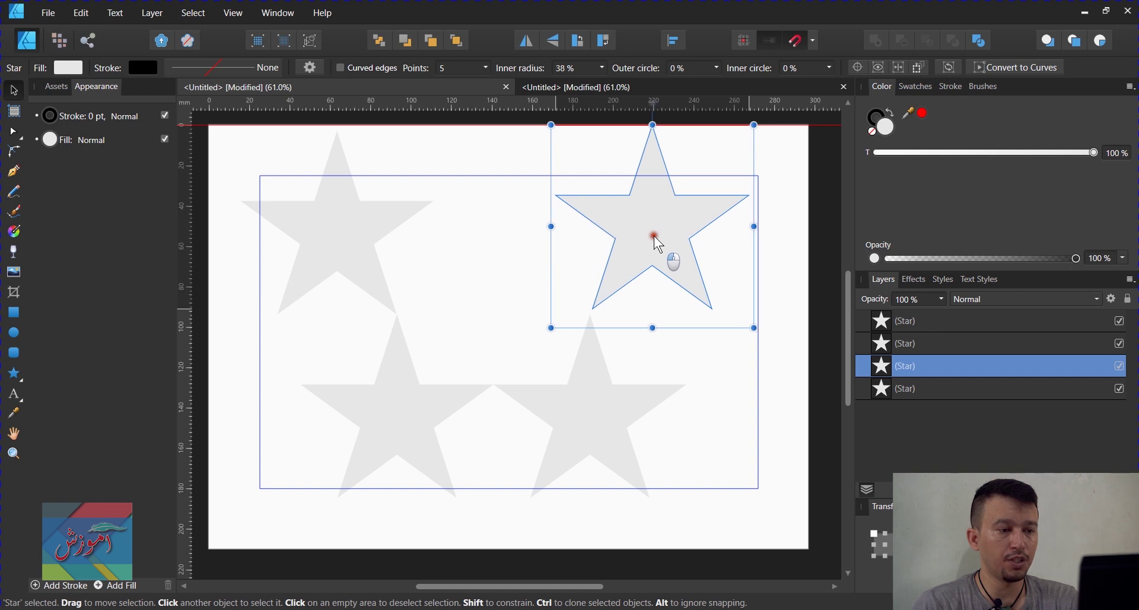
drag(659, 242, 657, 248)
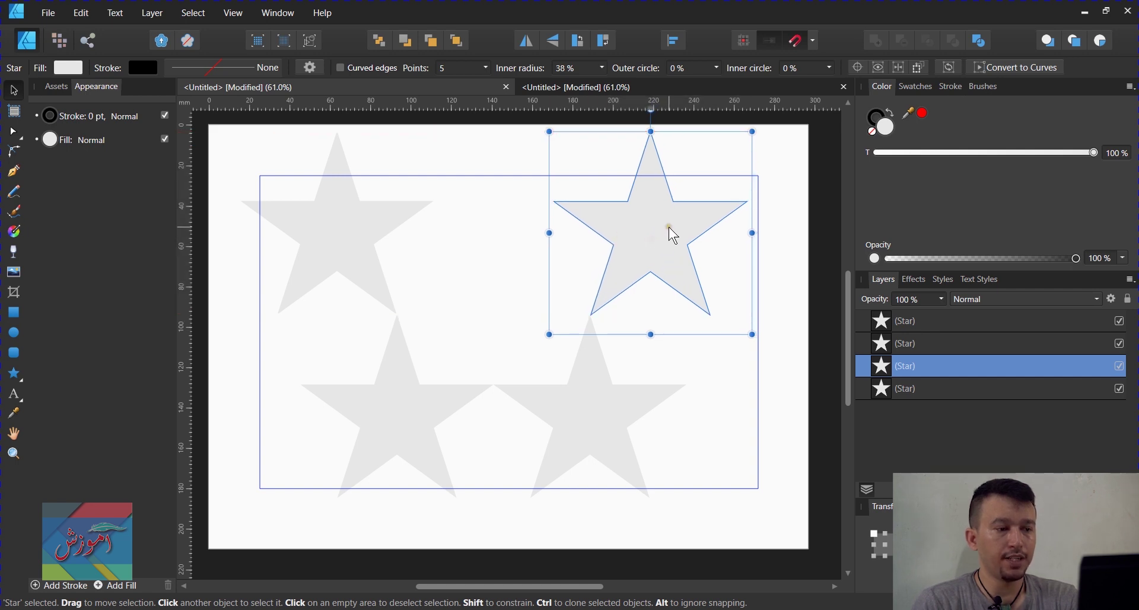
scroll(519, 376, down, 2)
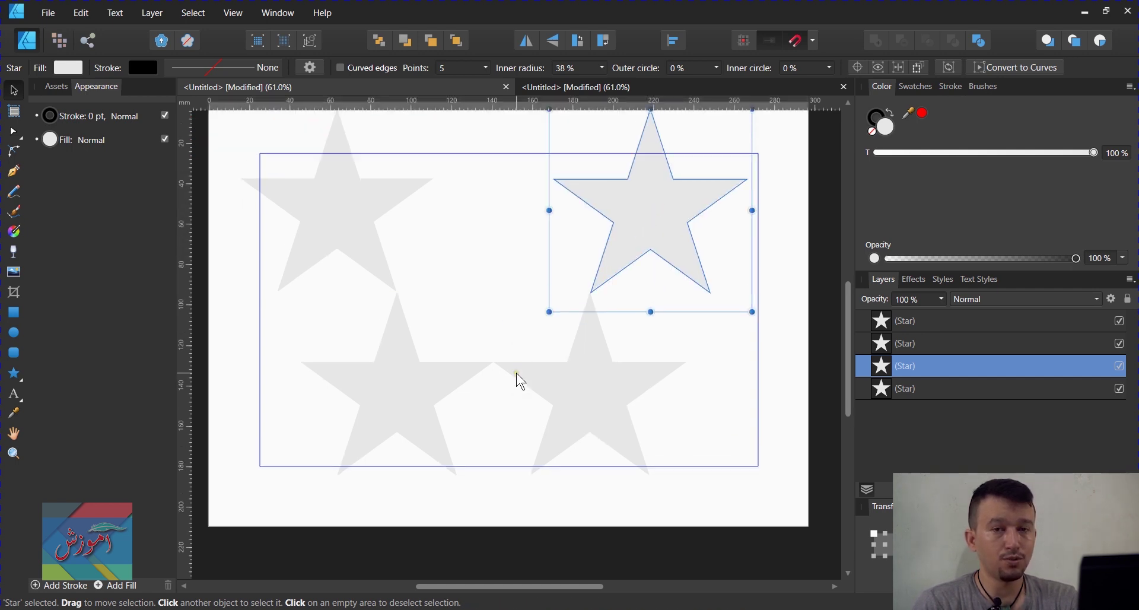
scroll(521, 381, up, 3)
scroll(521, 380, down, 2)
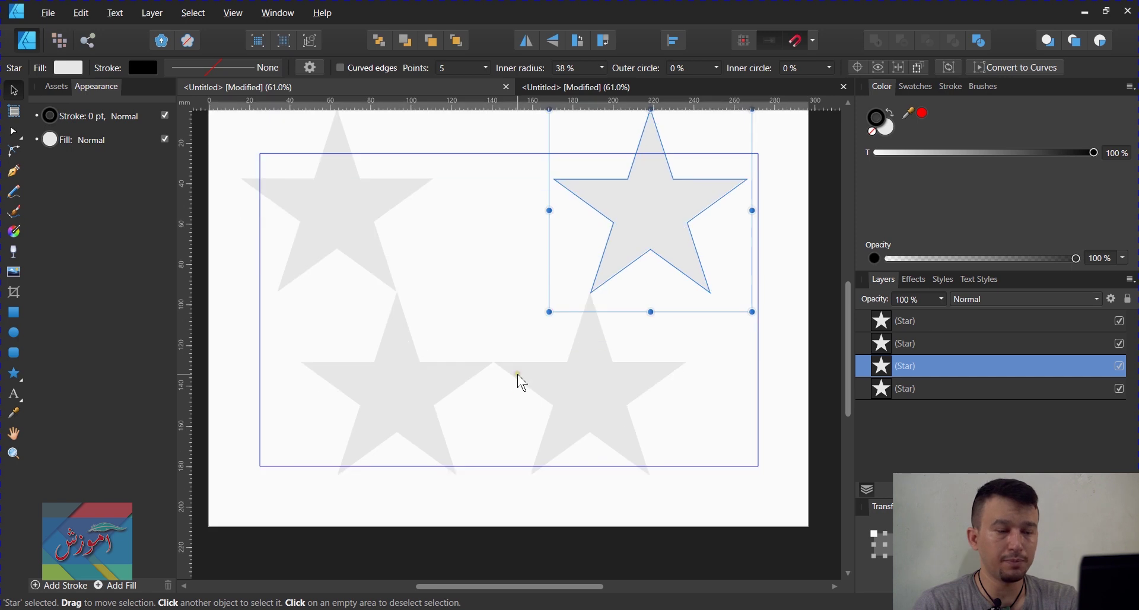
scroll(521, 385, down, 1)
- Copy the top-right star to the top centre as a fifth star
drag(278, 160, 709, 509)
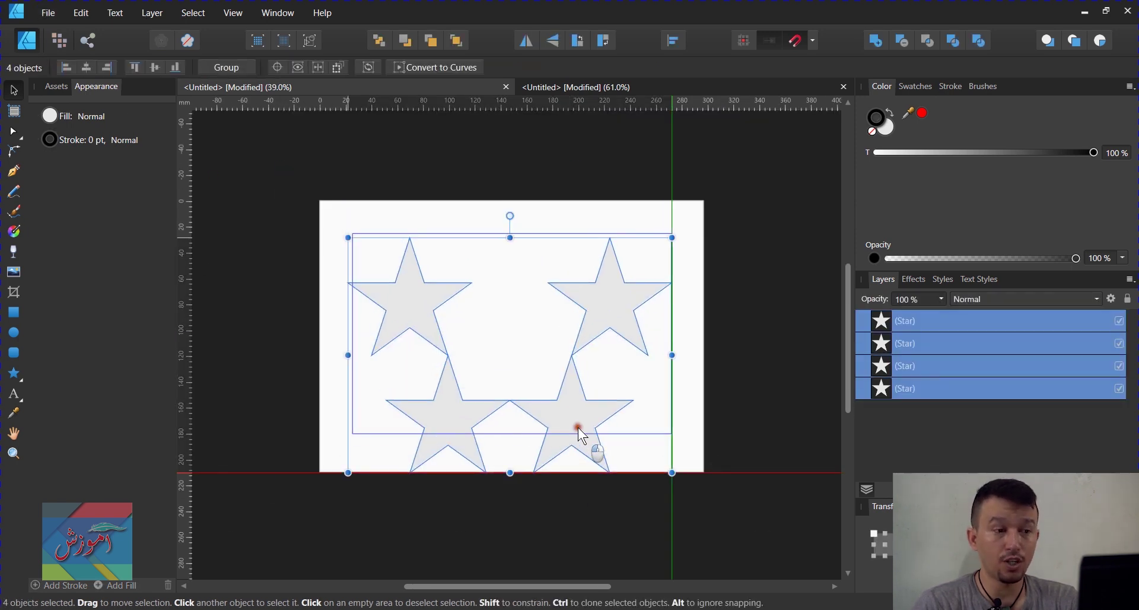
click(750, 437)
mouse_move(581, 303)
mouse_down()
mouse_move(614, 320)
mouse_move(541, 244)
mouse_up()
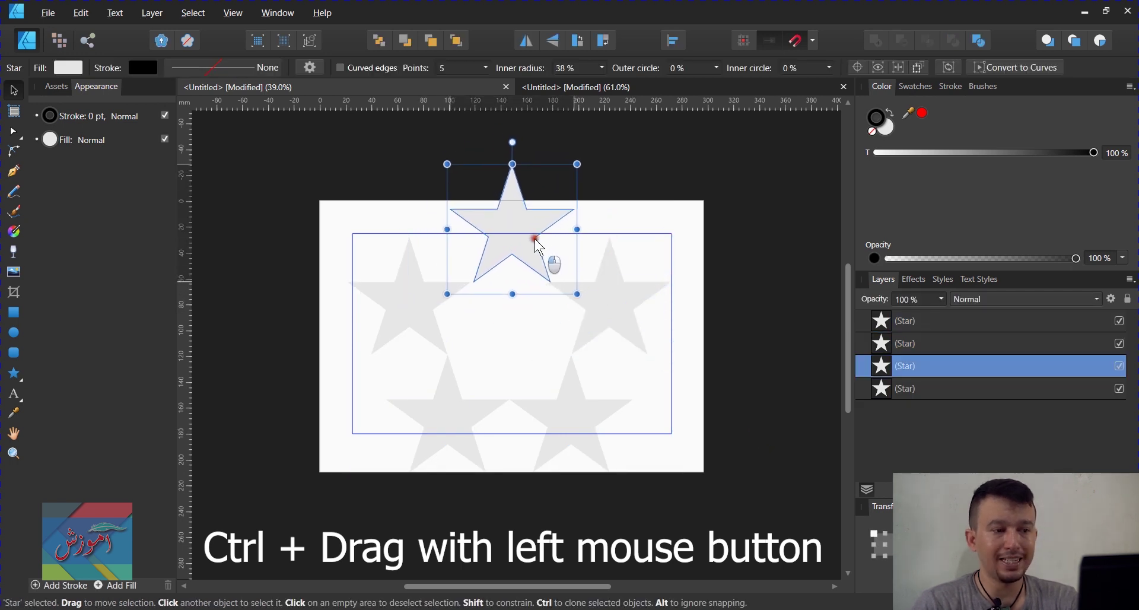
drag(541, 244, 535, 248)
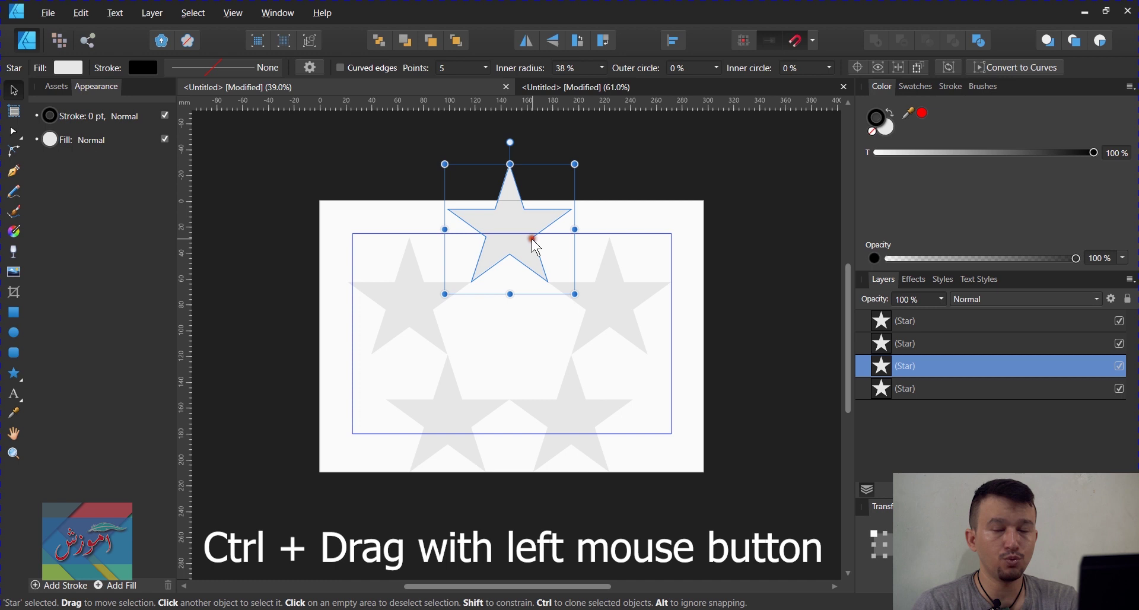
click(694, 354)
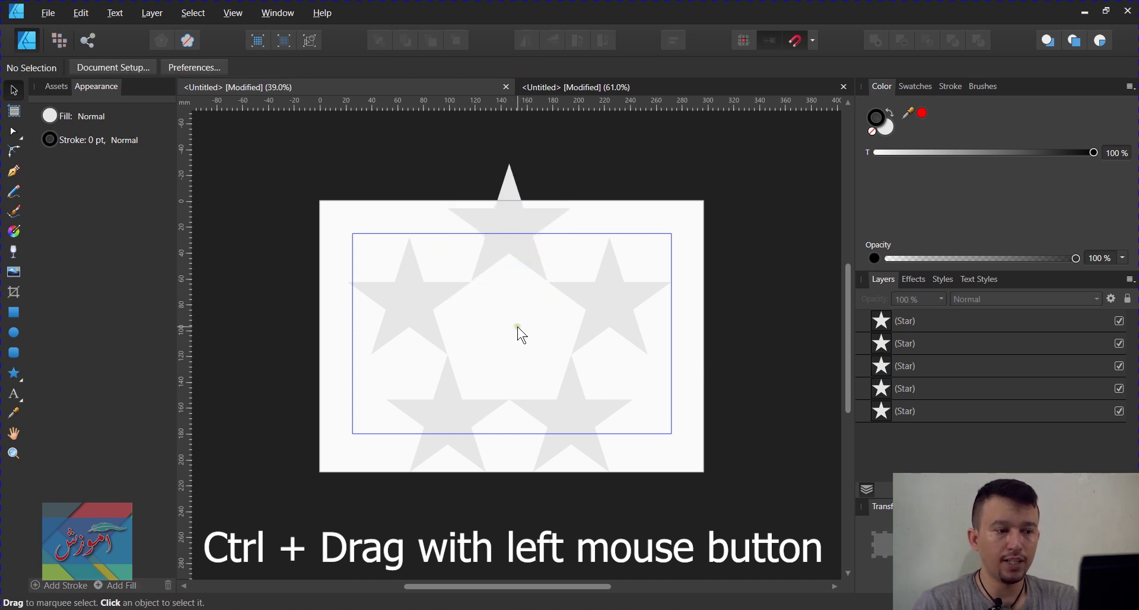
- Shrink all five stars about their centre and move the group onto the page centre
drag(344, 142, 704, 374)
drag(630, 326, 631, 337)
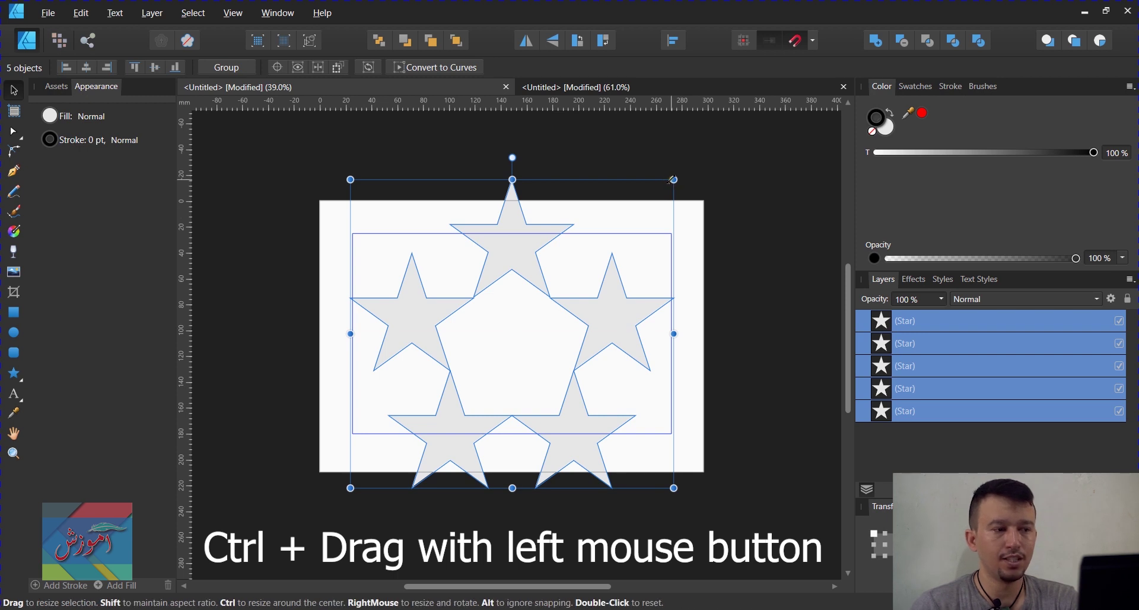
drag(674, 180, 610, 237)
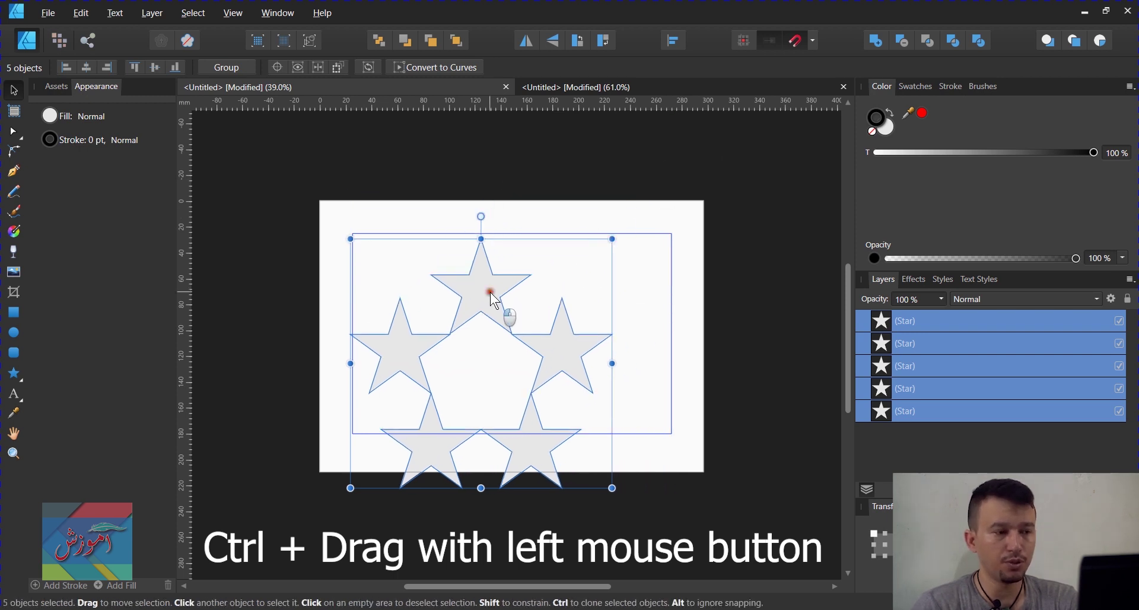
drag(498, 295, 530, 268)
click(713, 315)
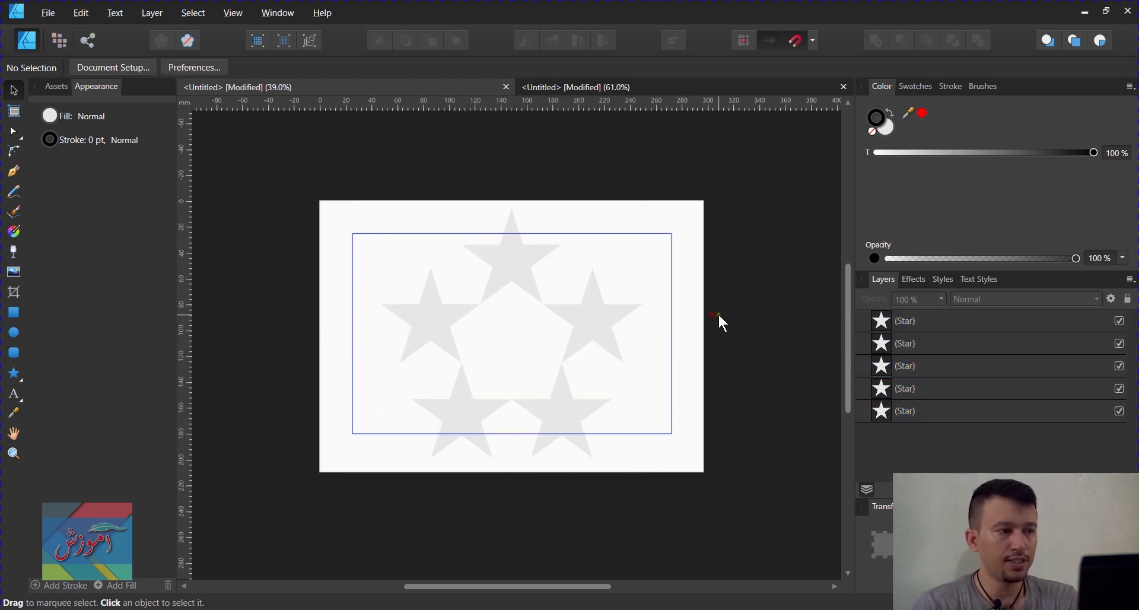
click(81, 13)
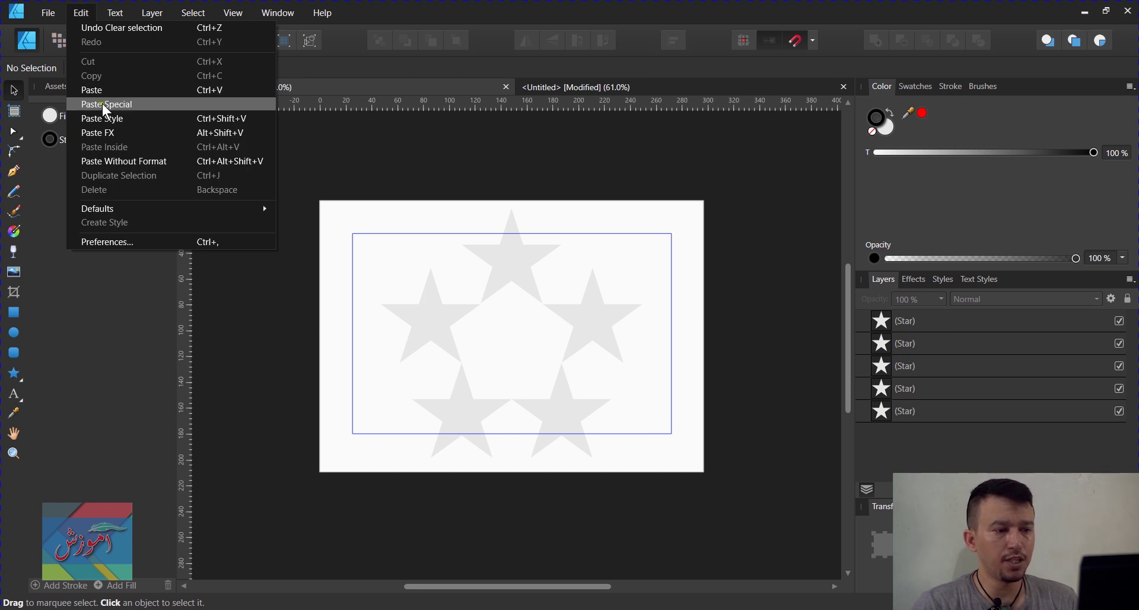
- Try a 3.1 px Gaussian Blur on the left star and preview it
click(446, 312)
click(914, 280)
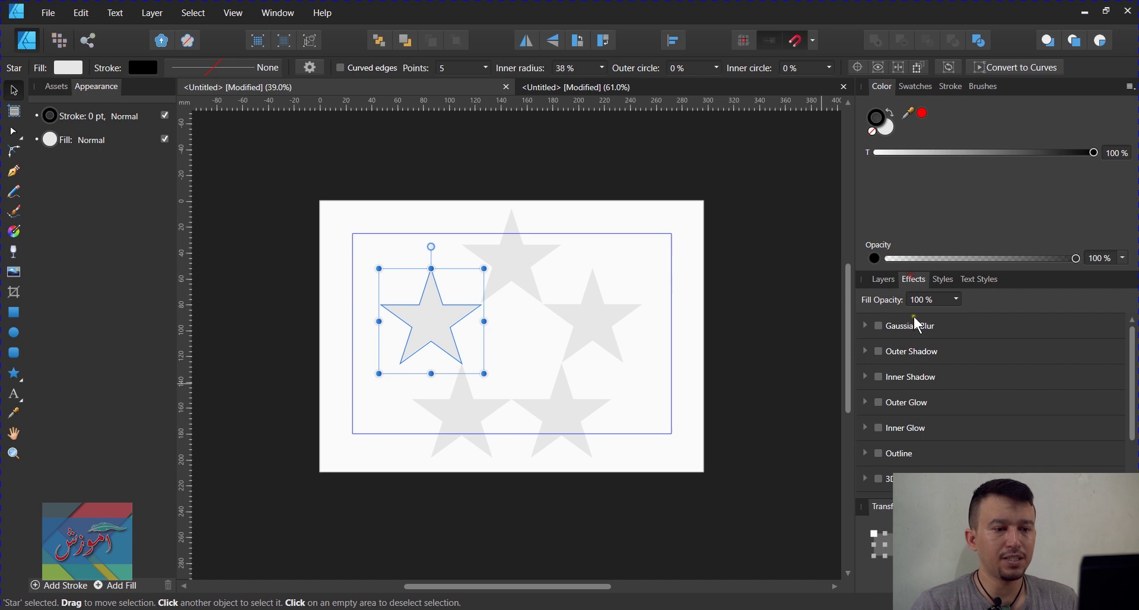
click(878, 326)
drag(903, 359, 946, 359)
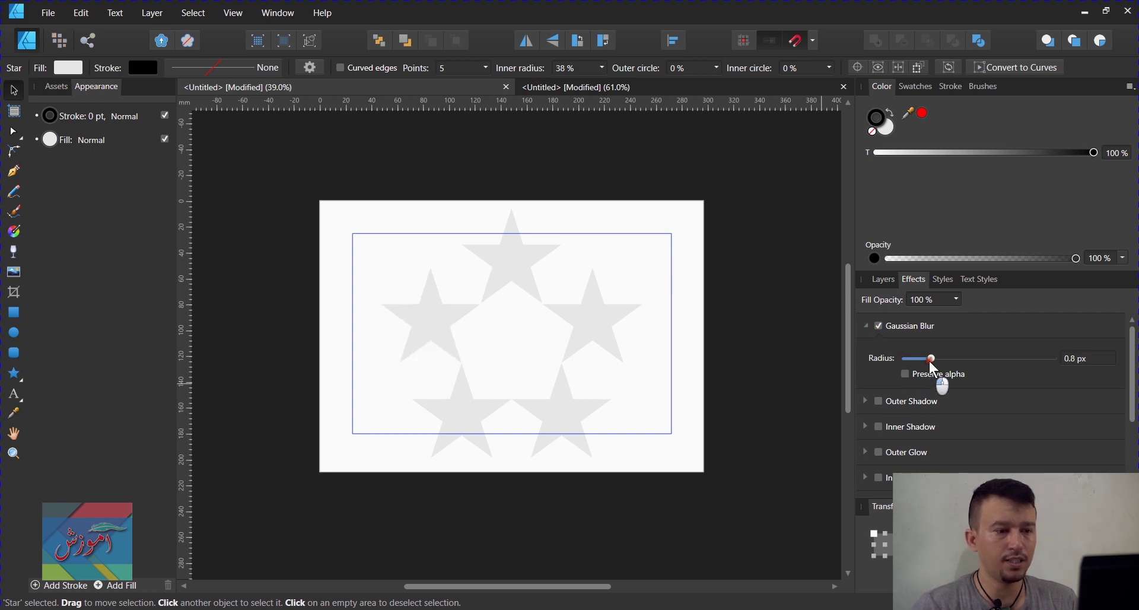
click(704, 379)
click(415, 321)
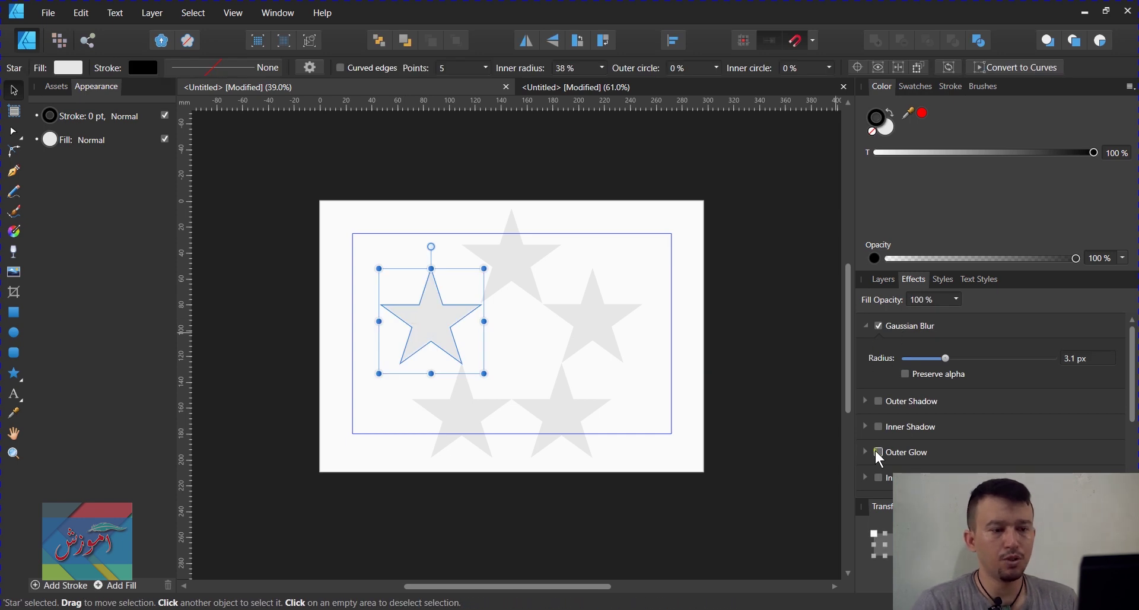
- Give the left star an Outer Shadow at 42% opacity with Gaussian Blur turned off
click(877, 399)
click(867, 397)
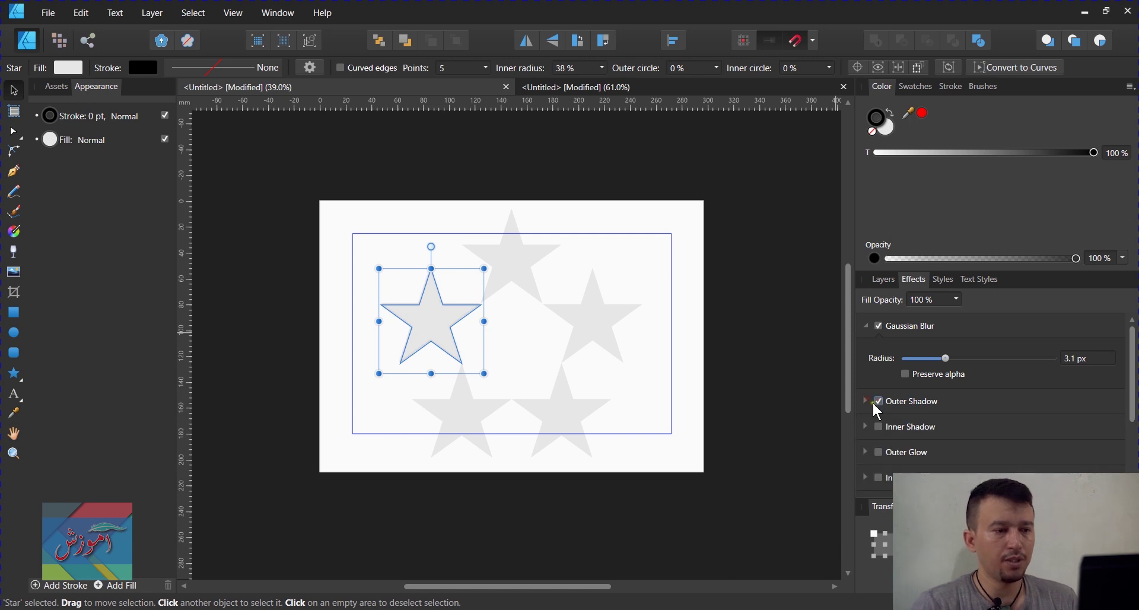
click(867, 401)
click(881, 326)
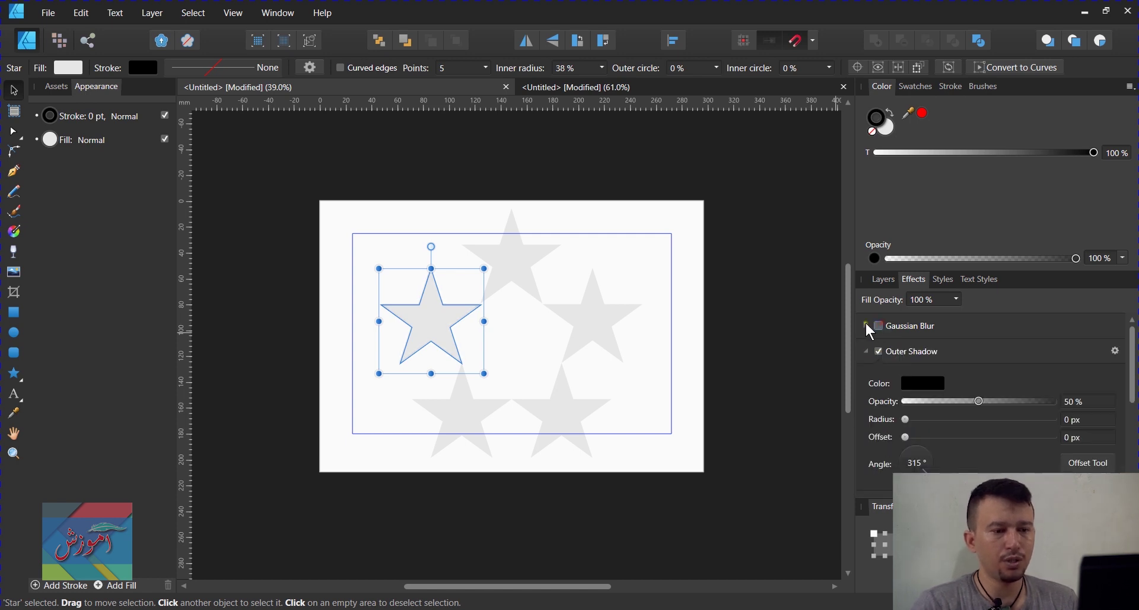
mouse_move(980, 402)
mouse_down()
mouse_move(1030, 401)
mouse_move(967, 401)
mouse_move(919, 421)
mouse_move(919, 445)
mouse_up()
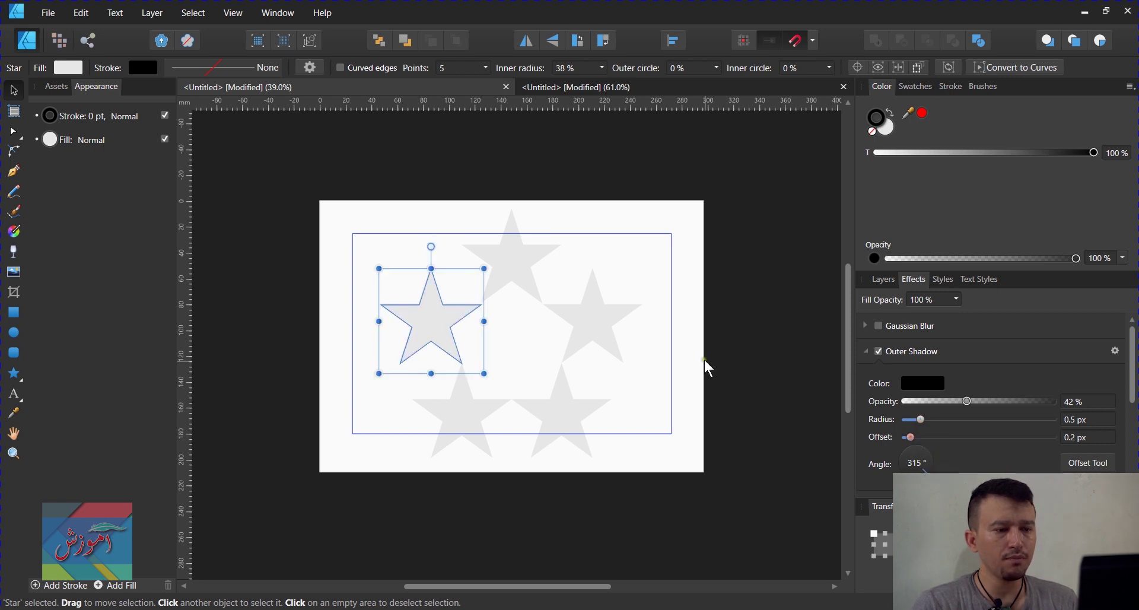
click(742, 367)
- Set the left star's outer shadow radius to 23.4 px and offset to 15.3 px
scroll(394, 330, up, 2)
scroll(490, 374, up, 2)
scroll(463, 360, up, 3)
scroll(517, 262, up, 2)
scroll(517, 262, up, 4)
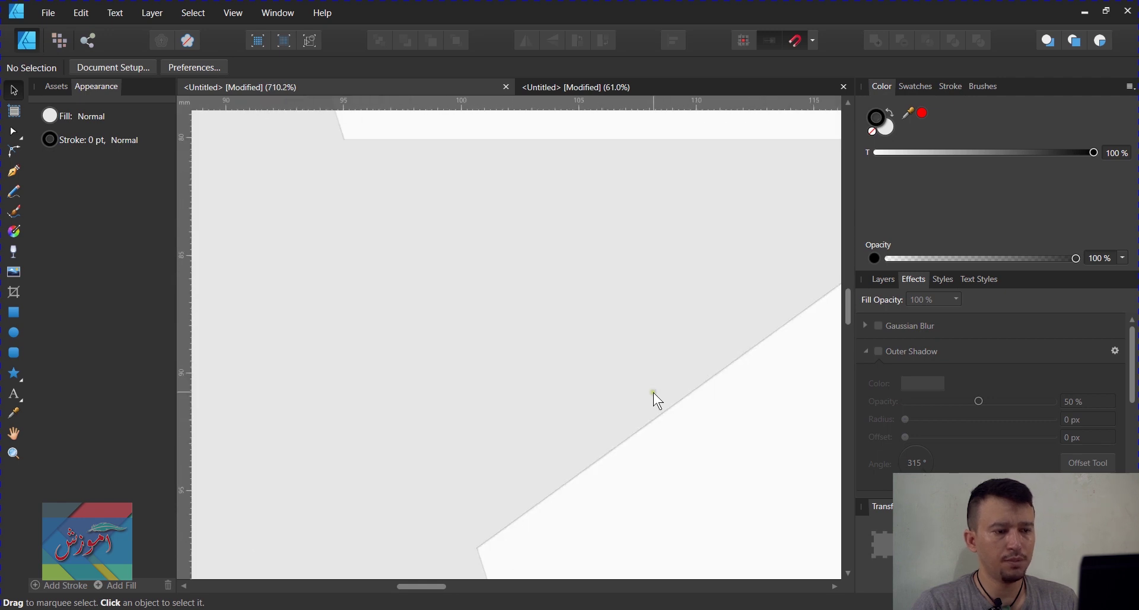
scroll(657, 400, down, 1)
click(628, 363)
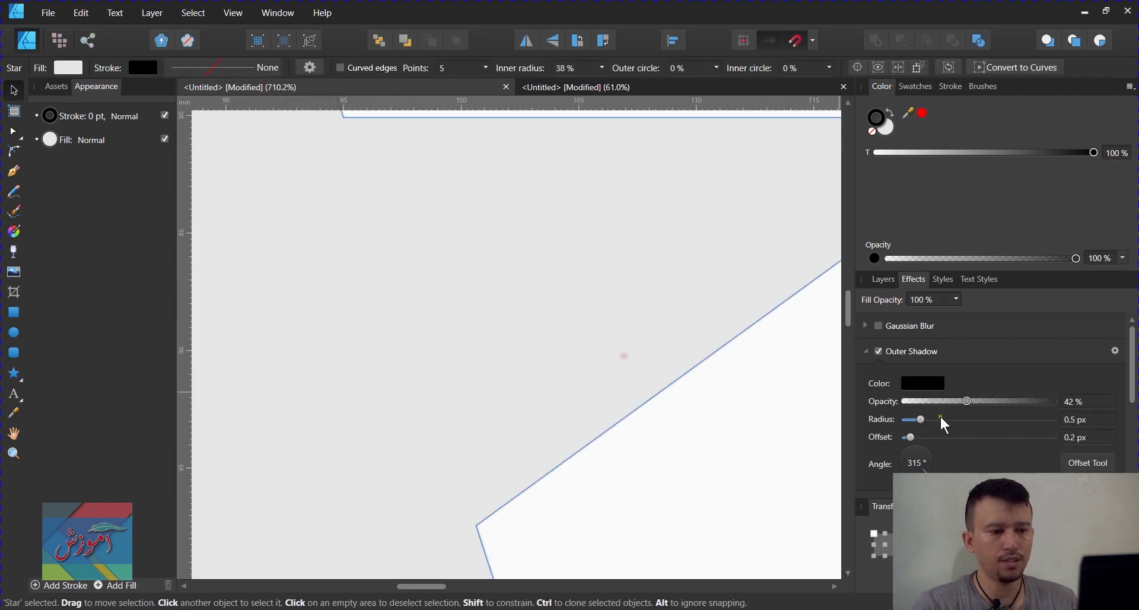
drag(907, 419, 995, 429)
mouse_move(910, 437)
mouse_down()
mouse_move(1010, 445)
mouse_move(979, 439)
mouse_up()
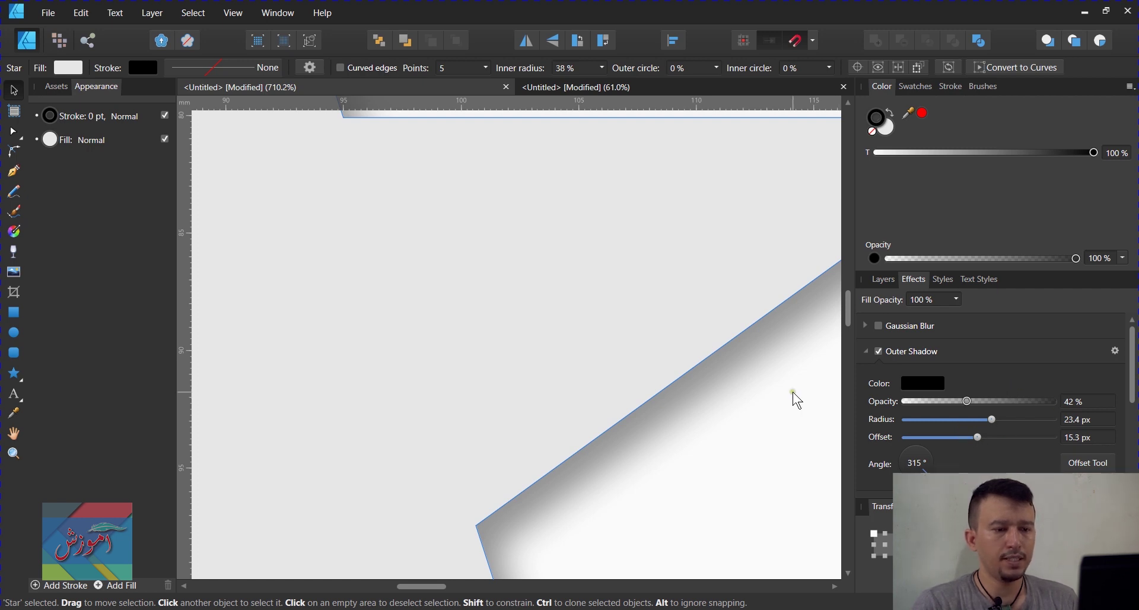
- Zoom in and out with the scroll wheel to inspect the star's softened shadow
scroll(564, 419, down, 2)
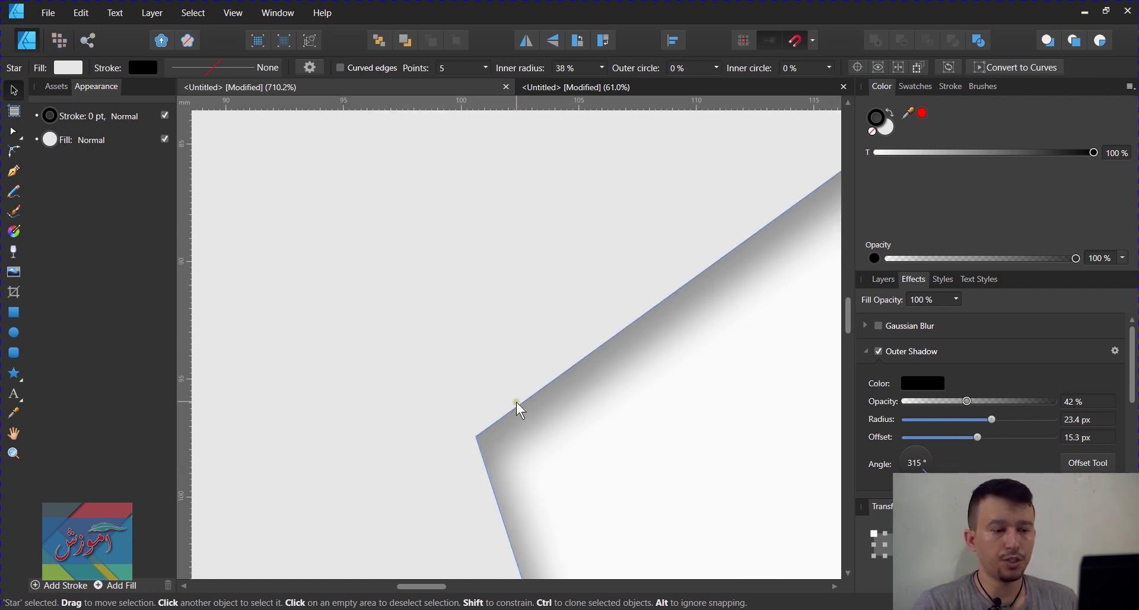
scroll(516, 407, down, 3)
scroll(534, 407, down, 1)
scroll(537, 402, down, 5)
scroll(540, 400, up, 3)
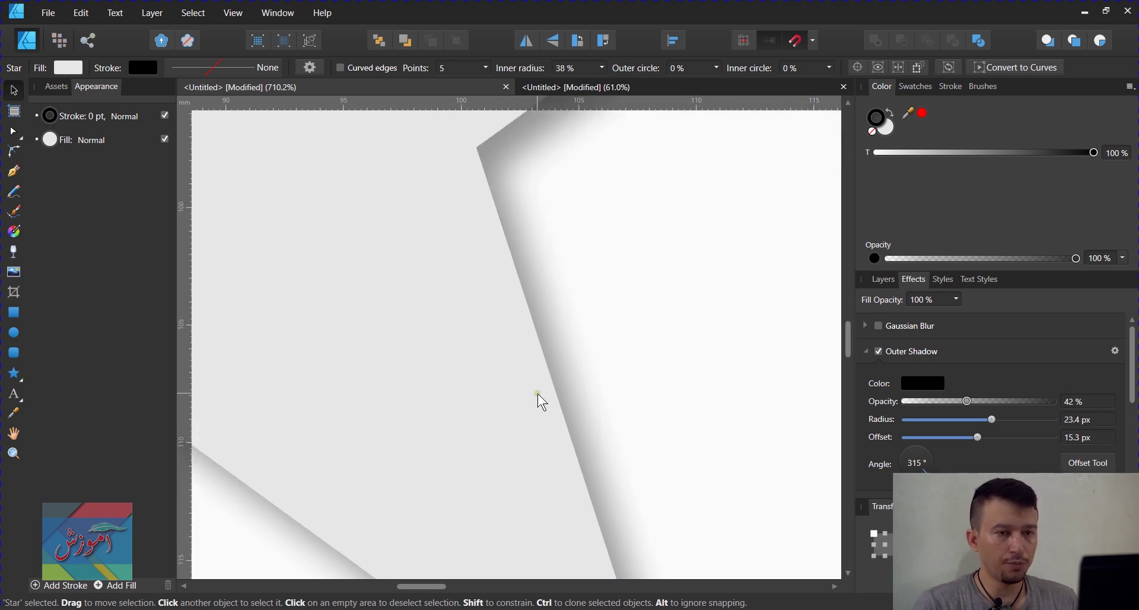
scroll(537, 399, up, 3)
scroll(534, 388, up, 3)
scroll(528, 356, up, 3)
scroll(681, 376, up, 1)
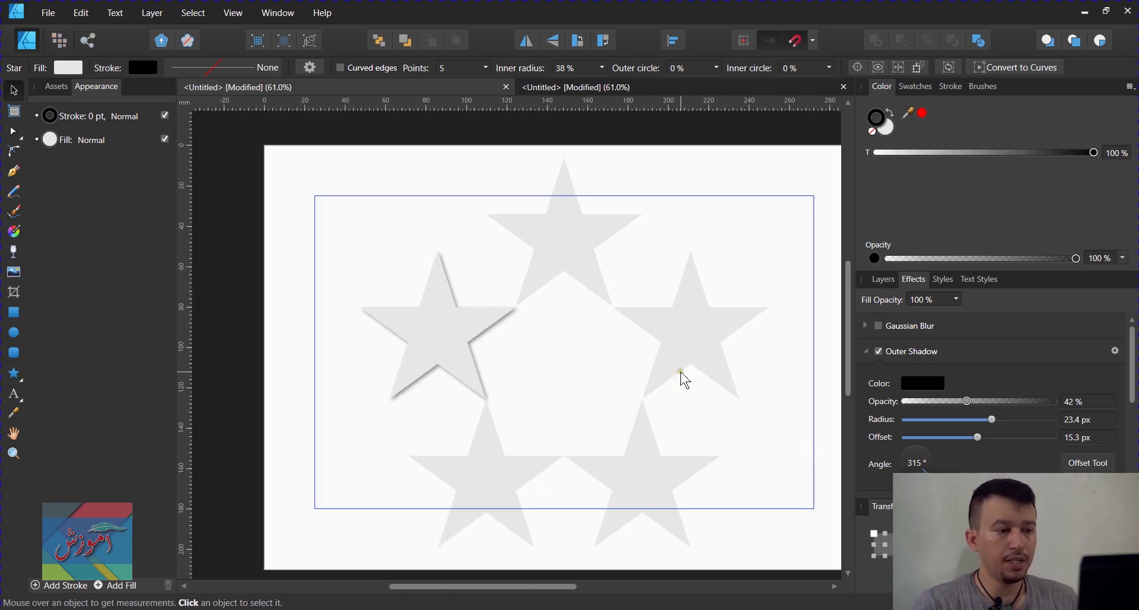
scroll(452, 287, up, 2)
scroll(506, 384, down, 3)
scroll(461, 350, up, 3)
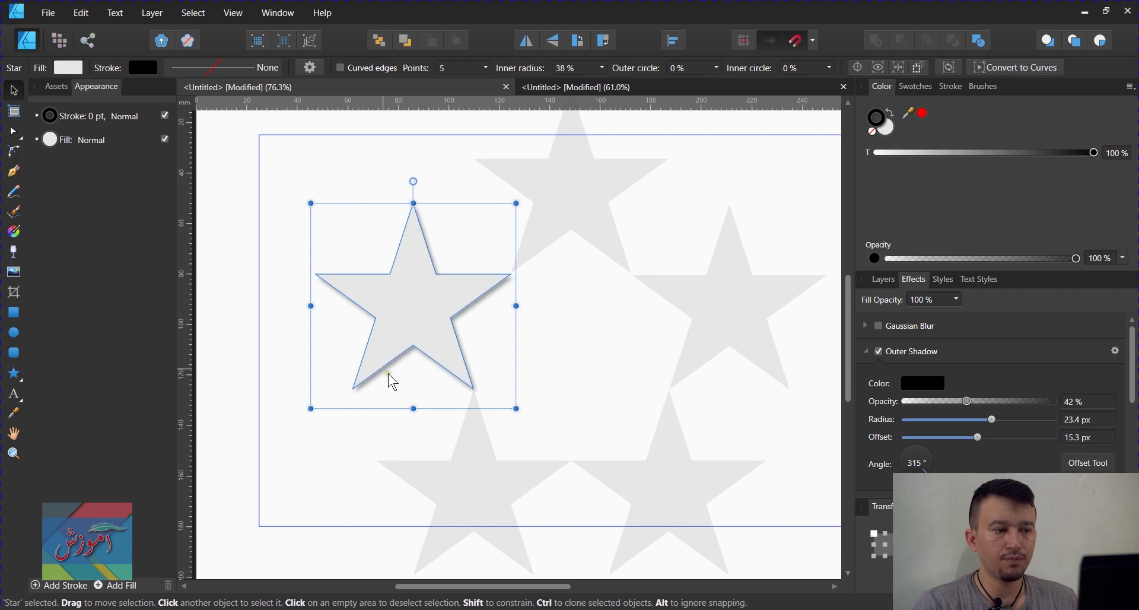
click(248, 223)
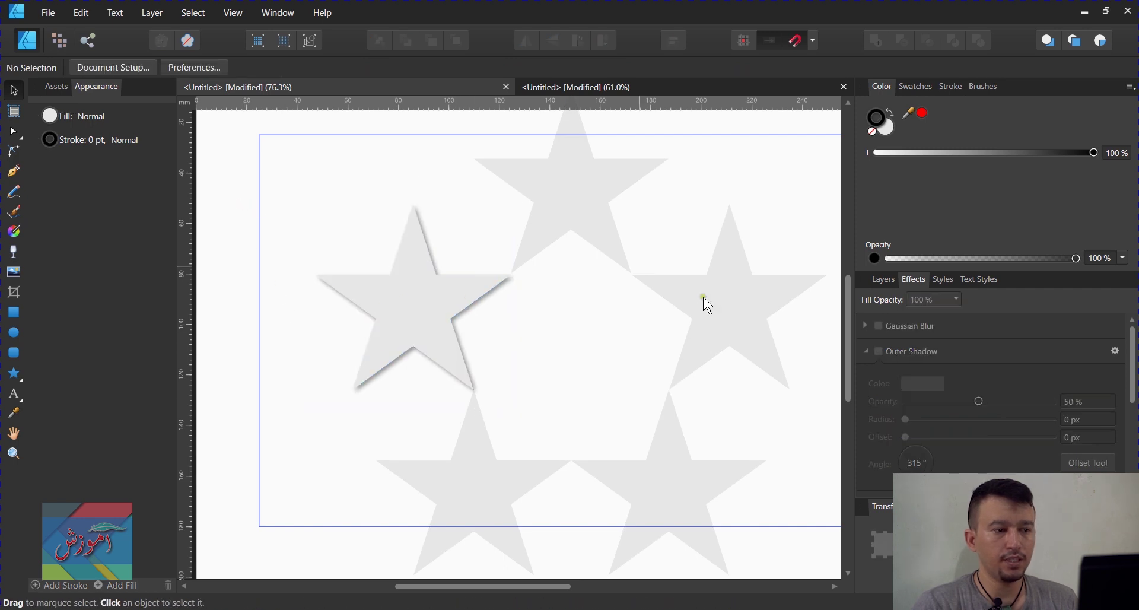
click(483, 290)
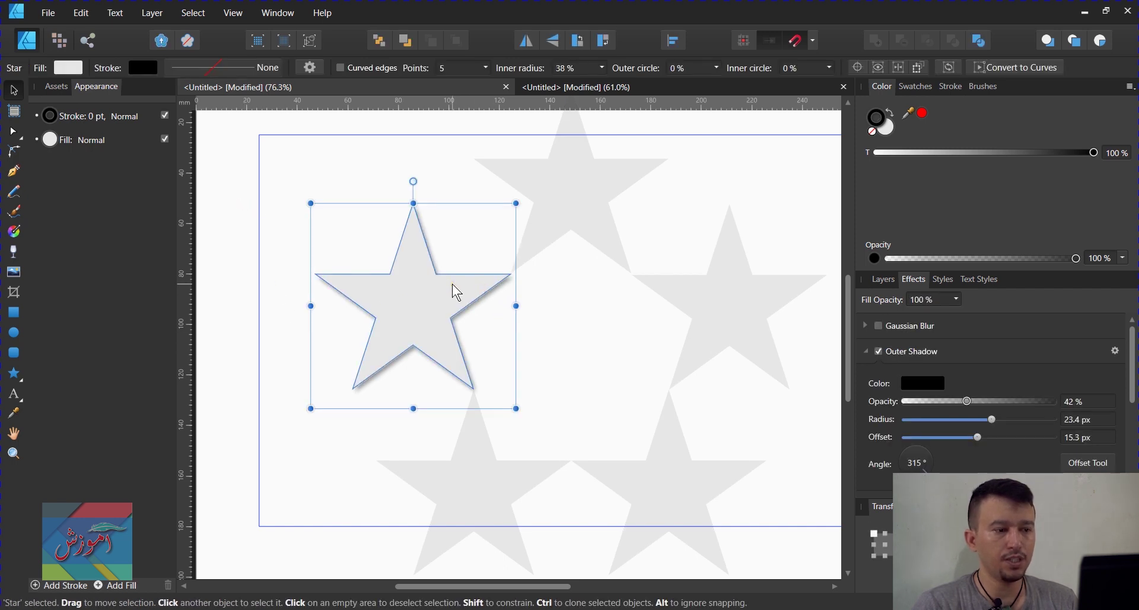
click(82, 12)
click(106, 81)
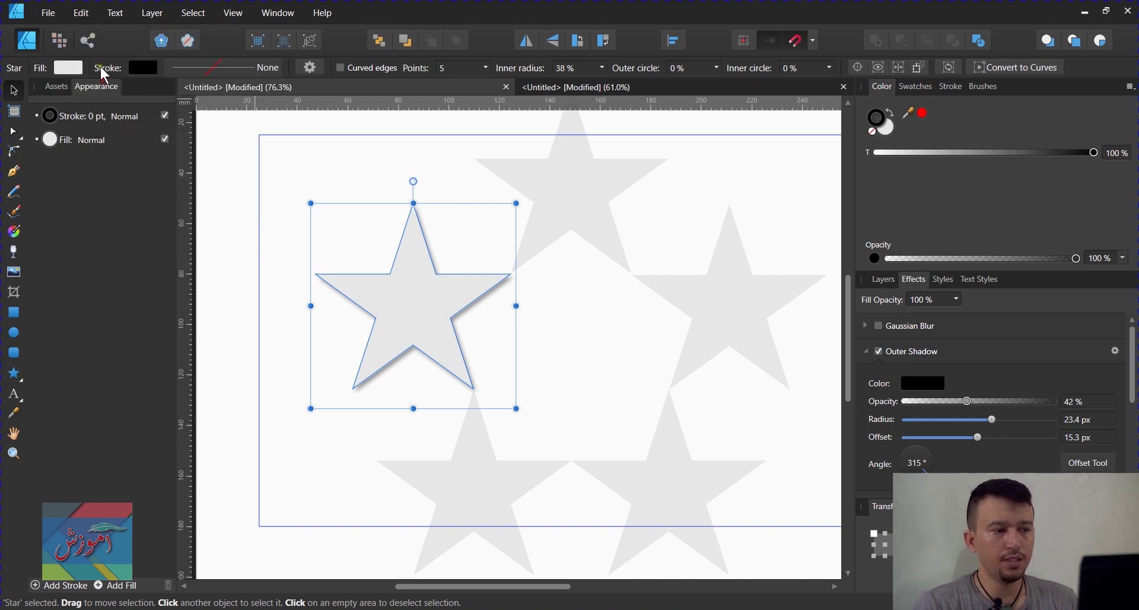
key(ctrl+v)
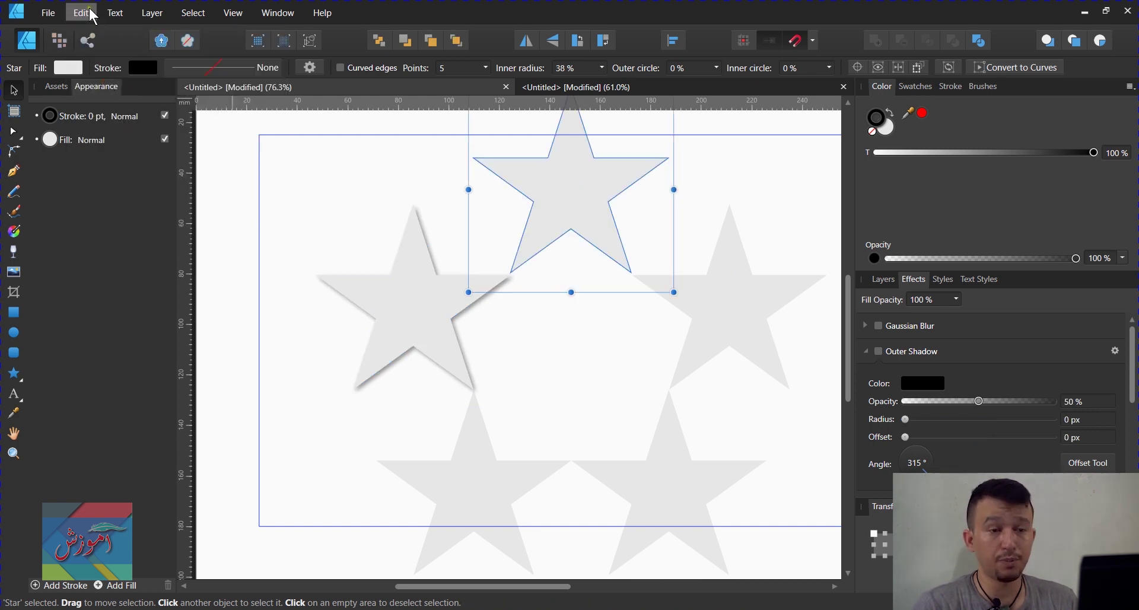
click(81, 12)
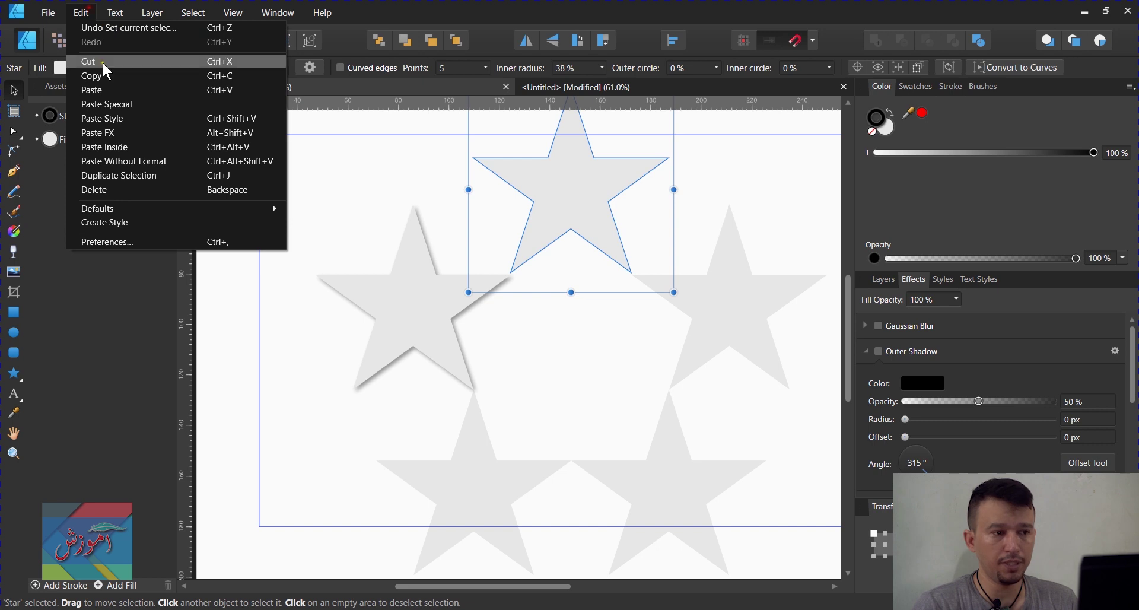
click(122, 105)
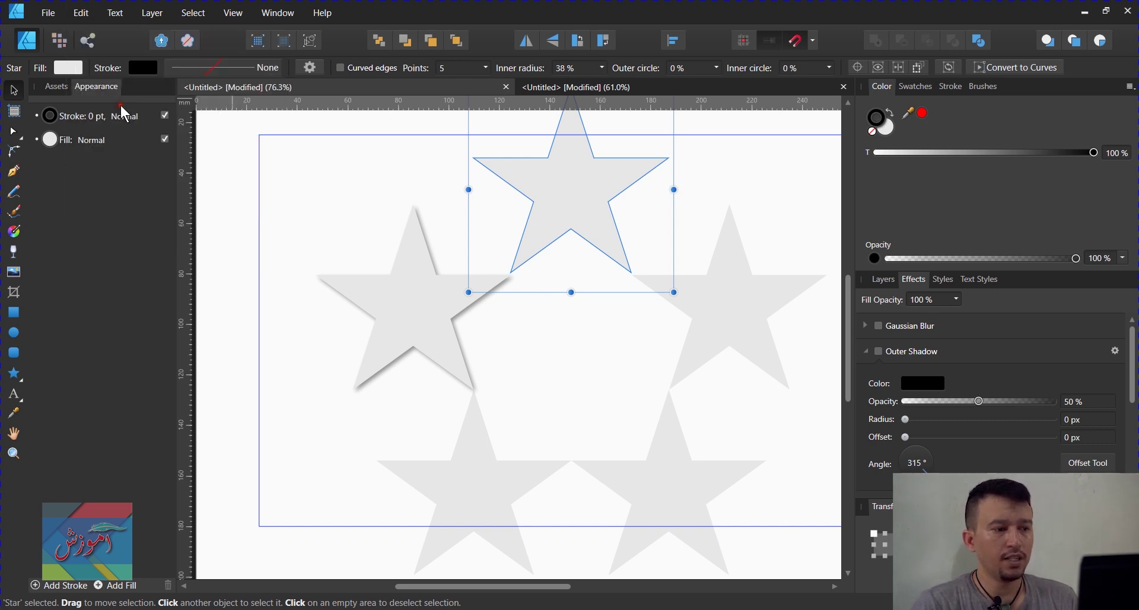
drag(585, 203, 322, 208)
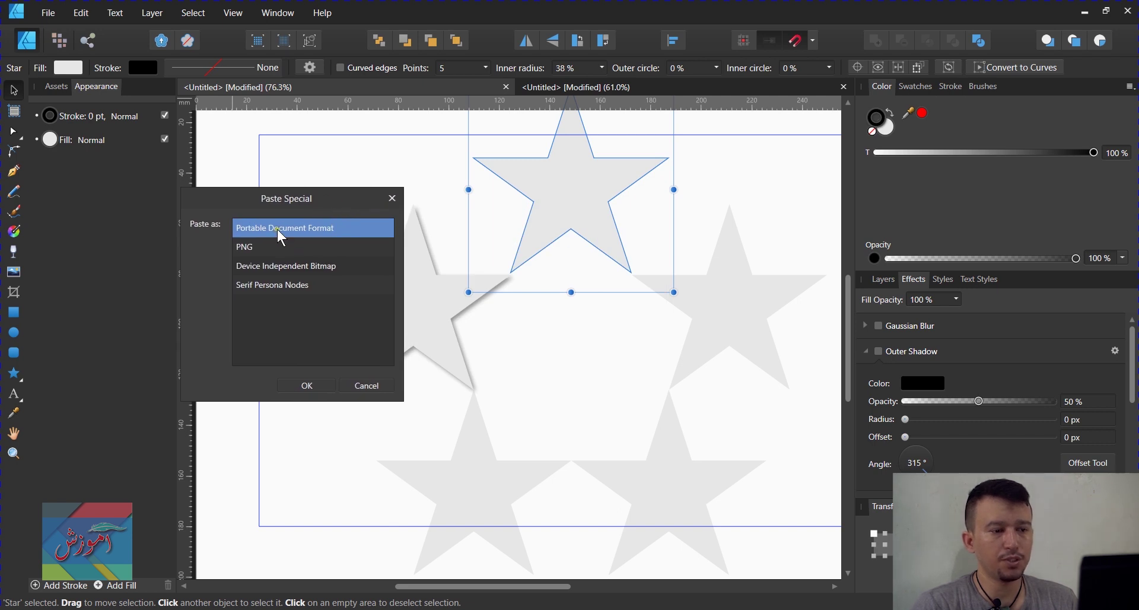
click(284, 287)
click(276, 267)
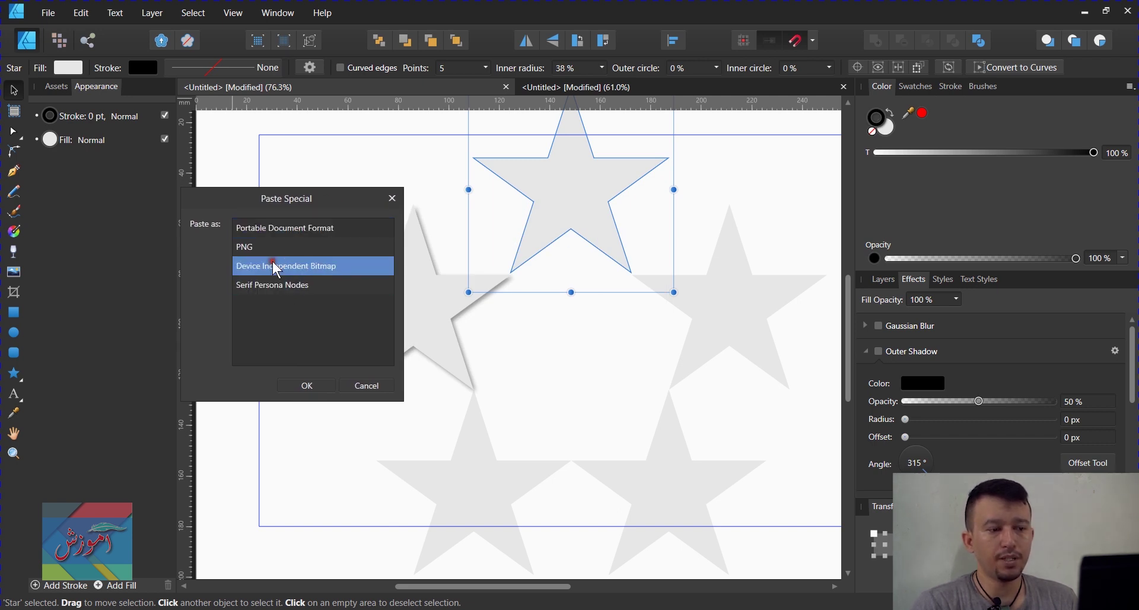
click(276, 226)
click(309, 386)
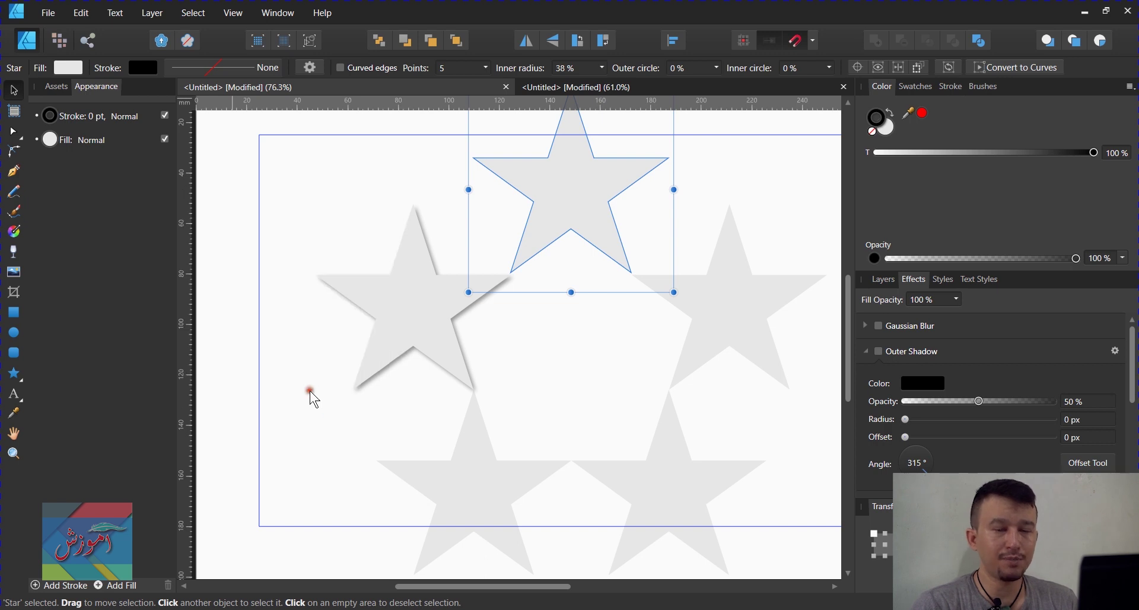
click(589, 392)
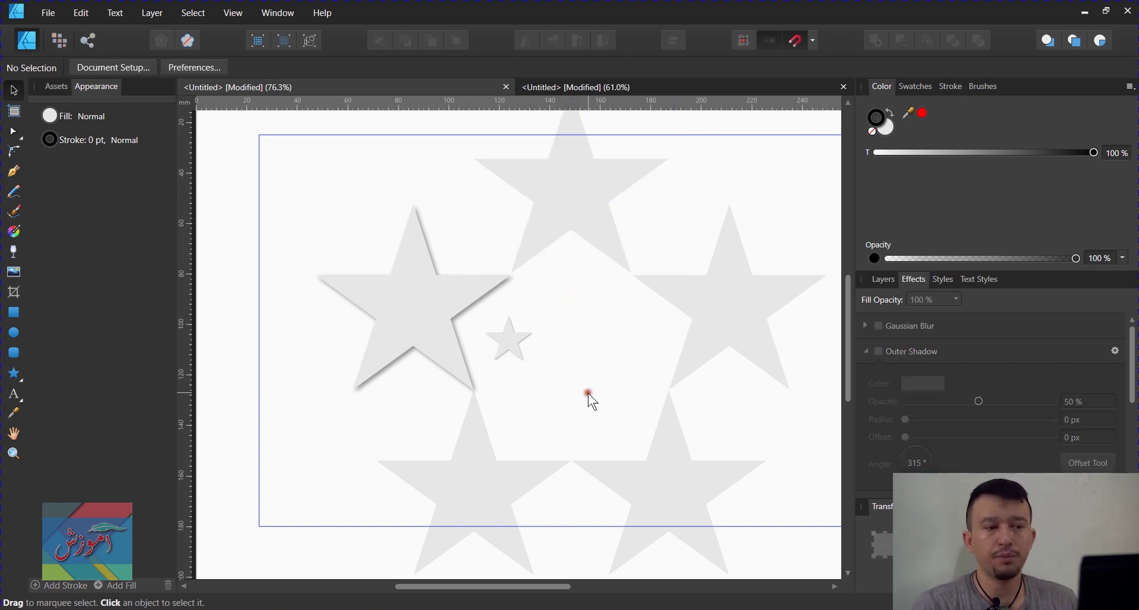
click(513, 353)
drag(512, 353, 544, 385)
mouse_move(565, 344)
mouse_down()
mouse_move(623, 285)
mouse_move(732, 246)
mouse_move(730, 184)
mouse_up()
drag(656, 315, 720, 348)
click(509, 339)
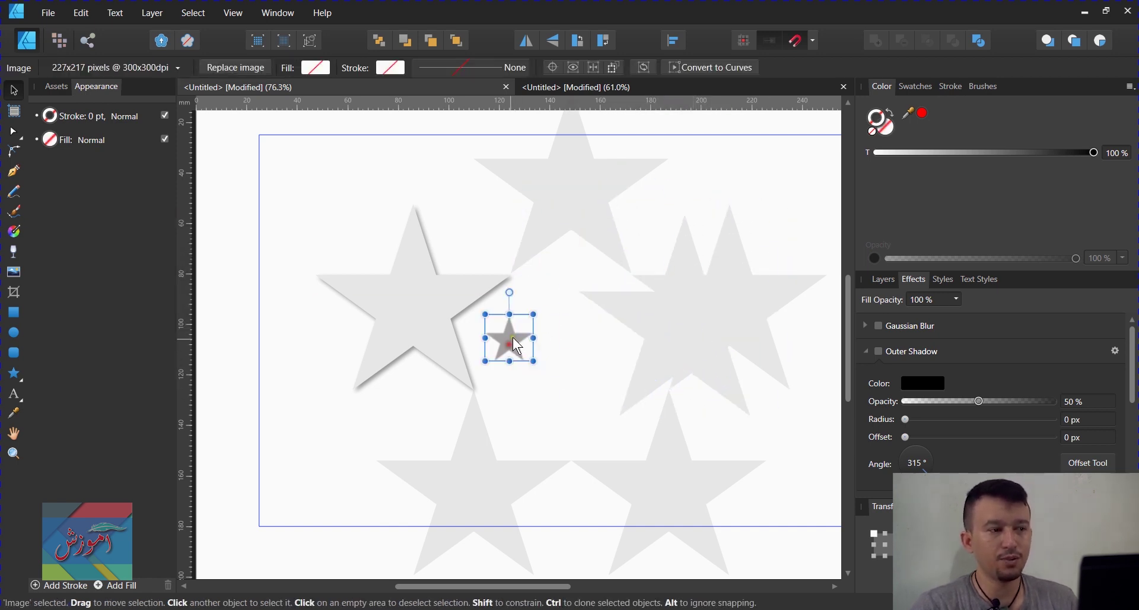
drag(534, 315, 681, 178)
mouse_move(576, 277)
mouse_down()
mouse_move(484, 322)
mouse_move(561, 360)
mouse_up()
key(Delete)
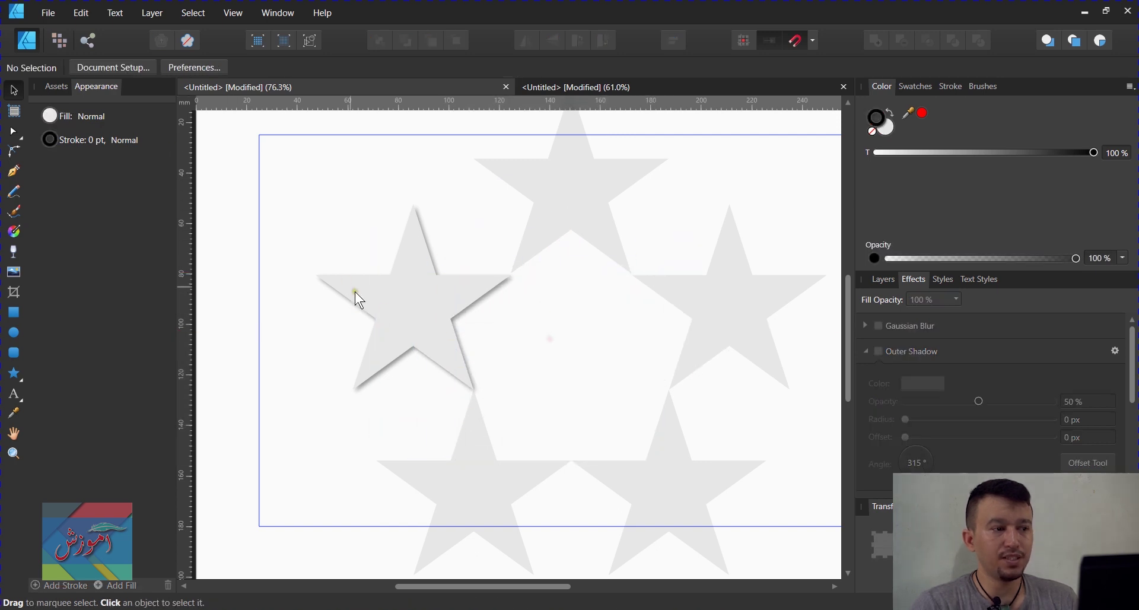
click(406, 321)
- Copy the left star and paste its style onto the top star
click(82, 13)
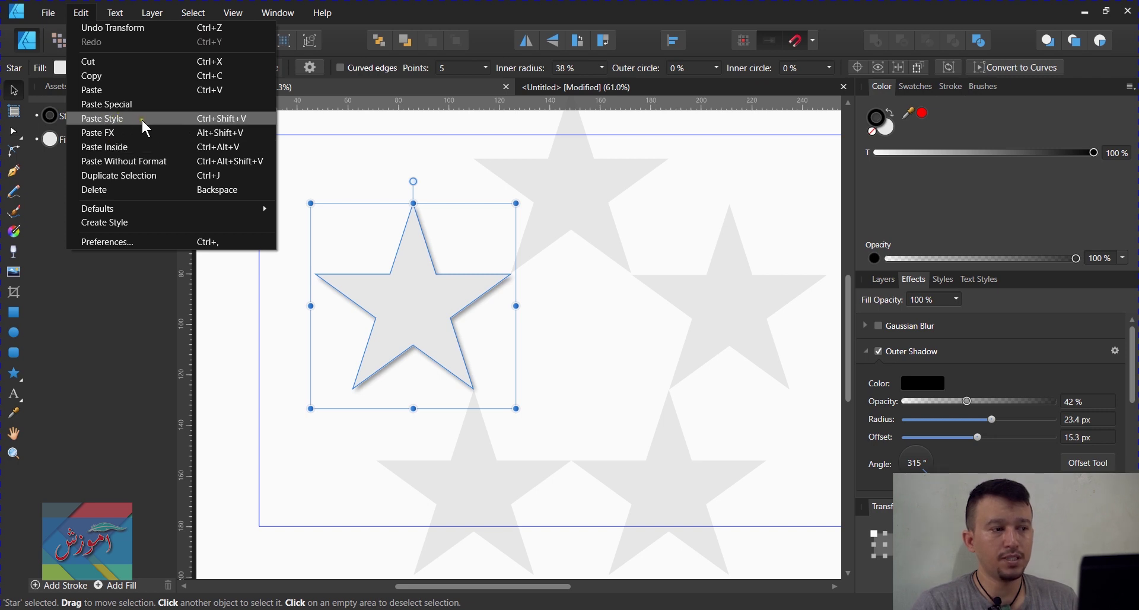
click(138, 79)
click(590, 190)
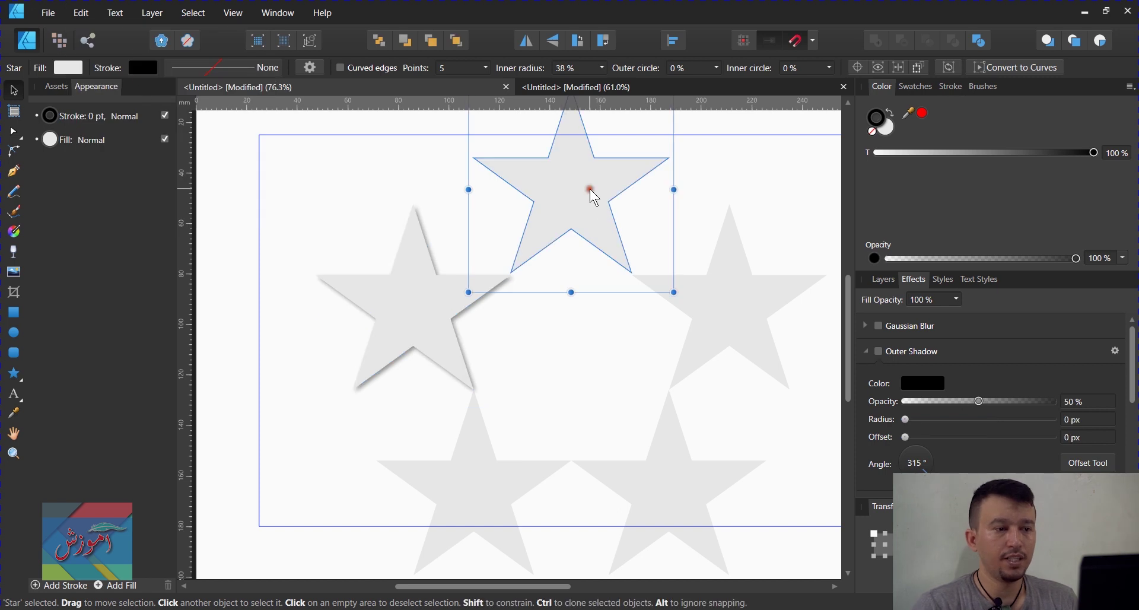
click(81, 13)
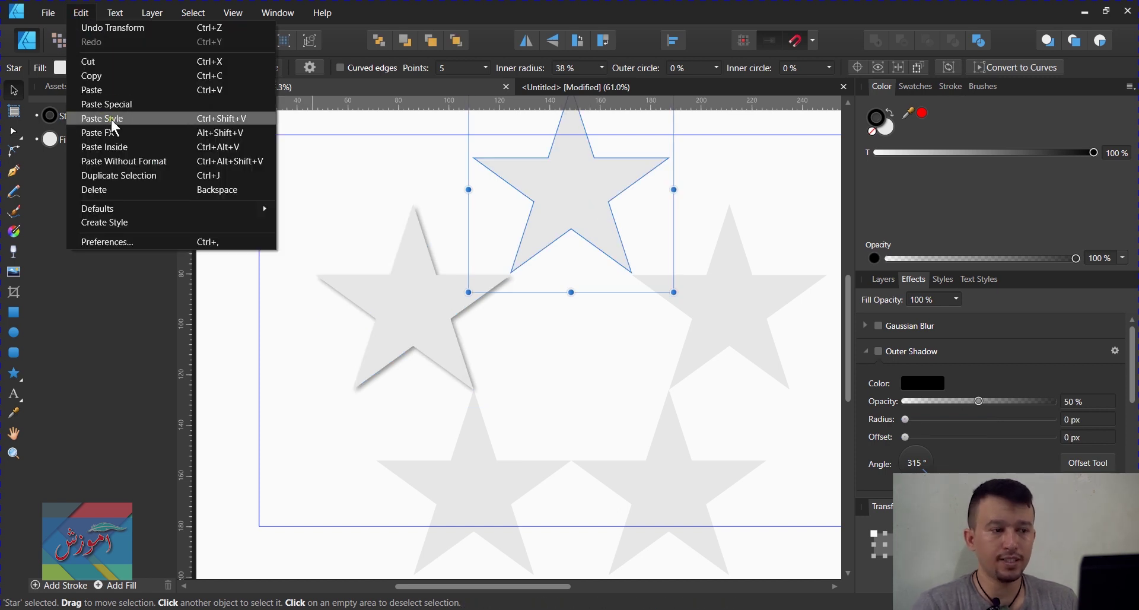
click(135, 118)
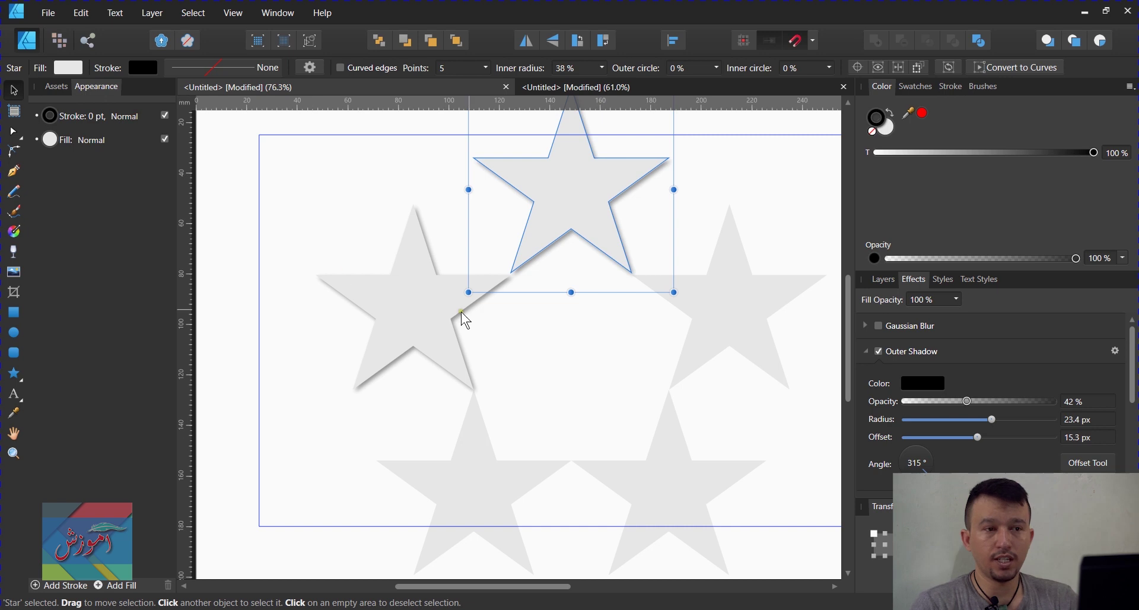
- Paste only the left star's shadow effect onto the right star, keeping it in place
click(767, 315)
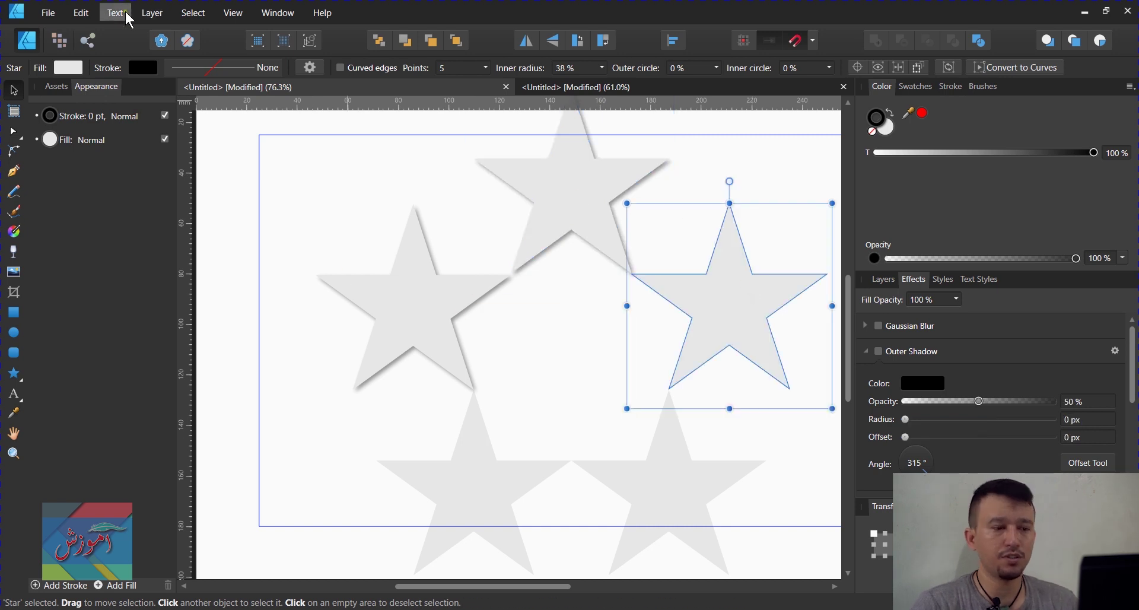
click(83, 13)
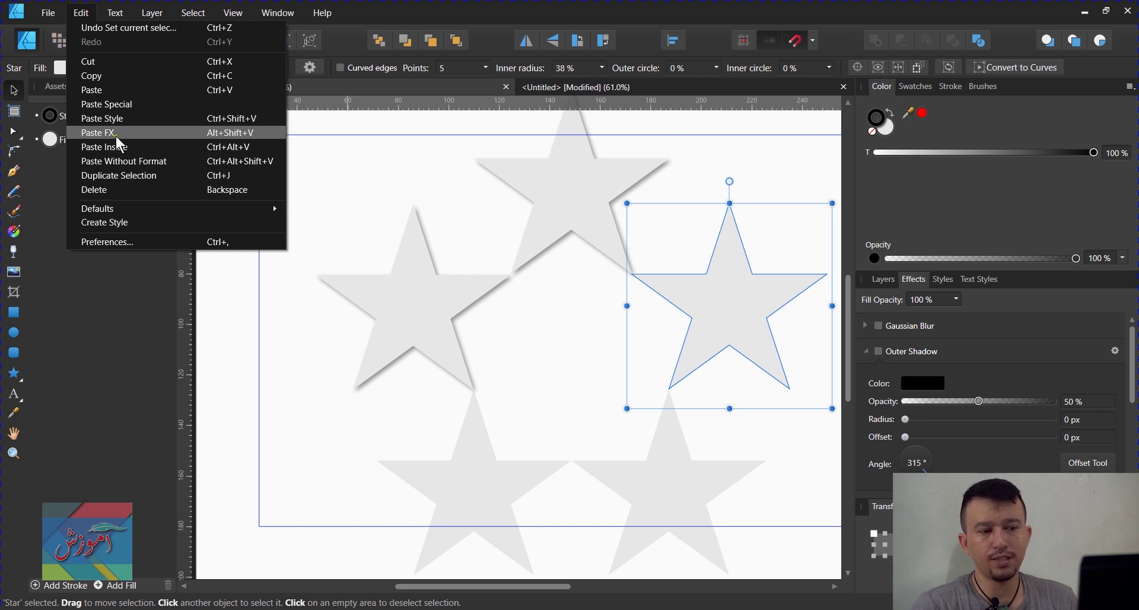
click(116, 136)
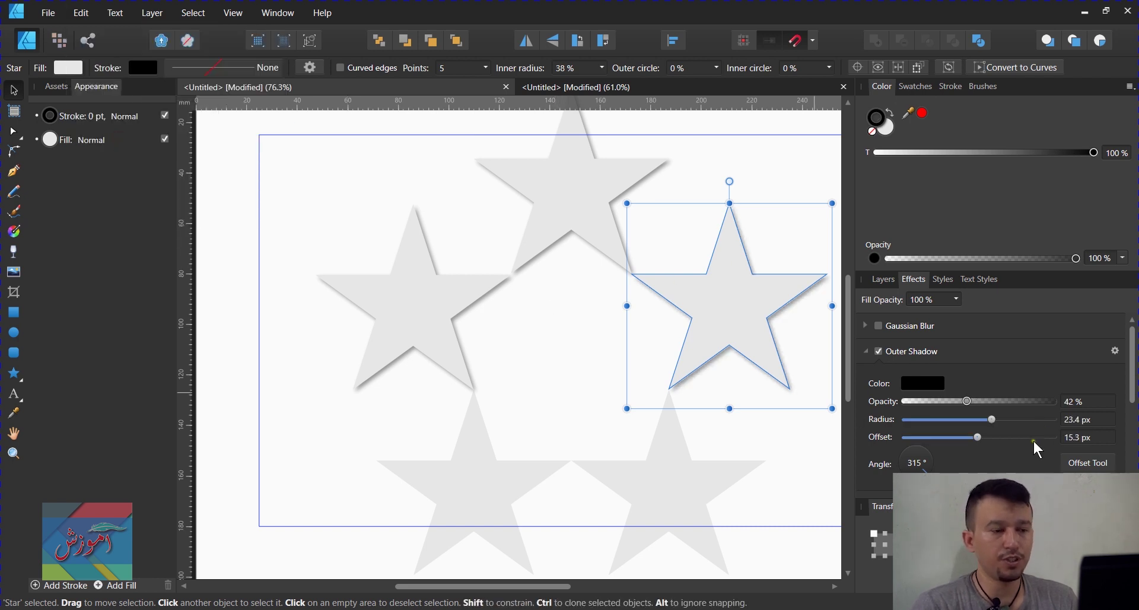
click(805, 382)
drag(750, 317, 639, 350)
key(ctrl+z)
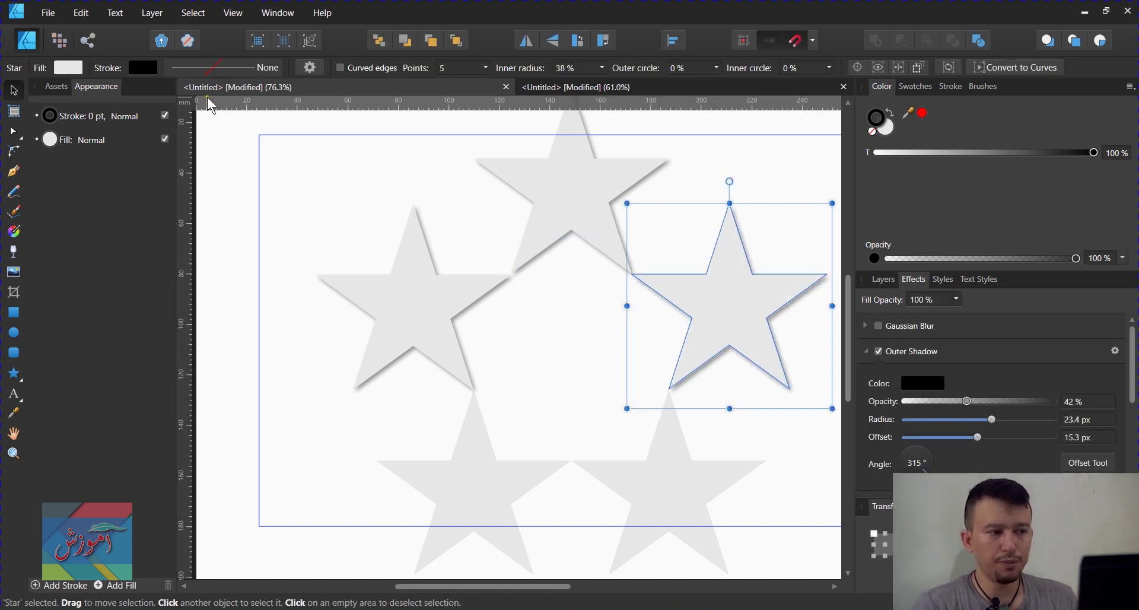
- Paste a copied star into the central gap, then delete the outlined centre star
click(97, 10)
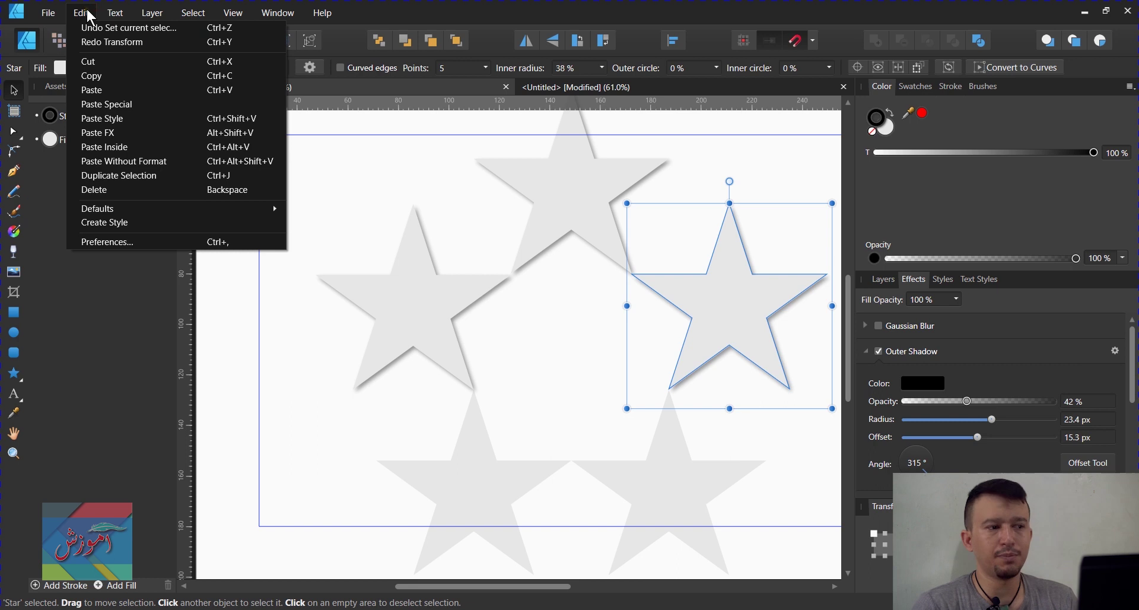
click(147, 147)
mouse_move(428, 324)
mouse_down()
mouse_move(678, 358)
mouse_move(628, 331)
mouse_move(471, 317)
mouse_move(590, 331)
mouse_move(589, 313)
mouse_move(536, 332)
mouse_move(404, 347)
mouse_move(427, 483)
mouse_move(525, 352)
mouse_up()
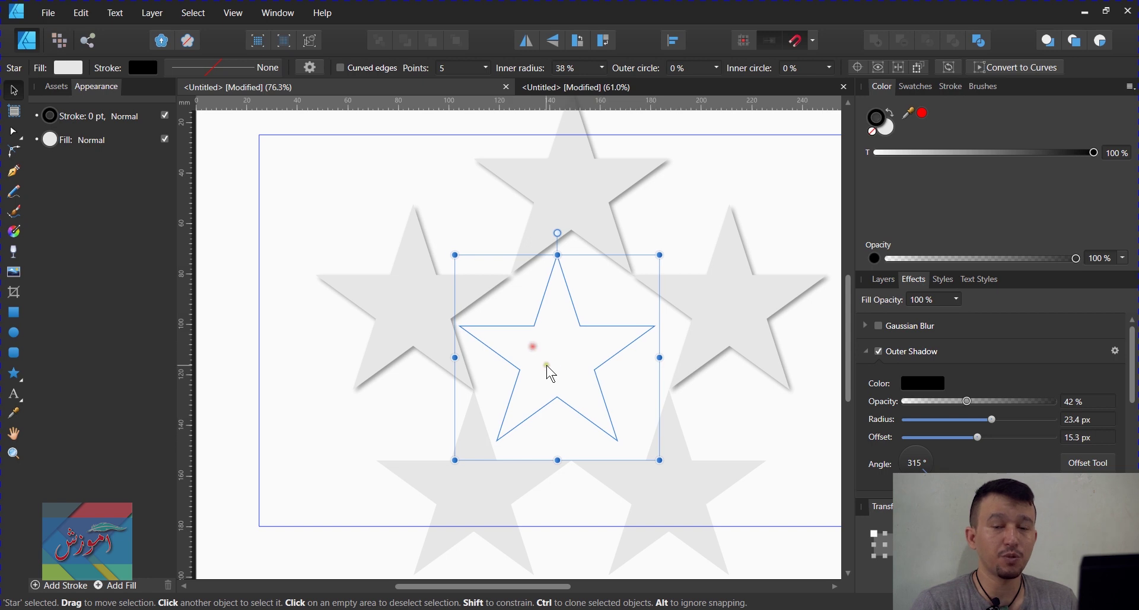
key(Delete)
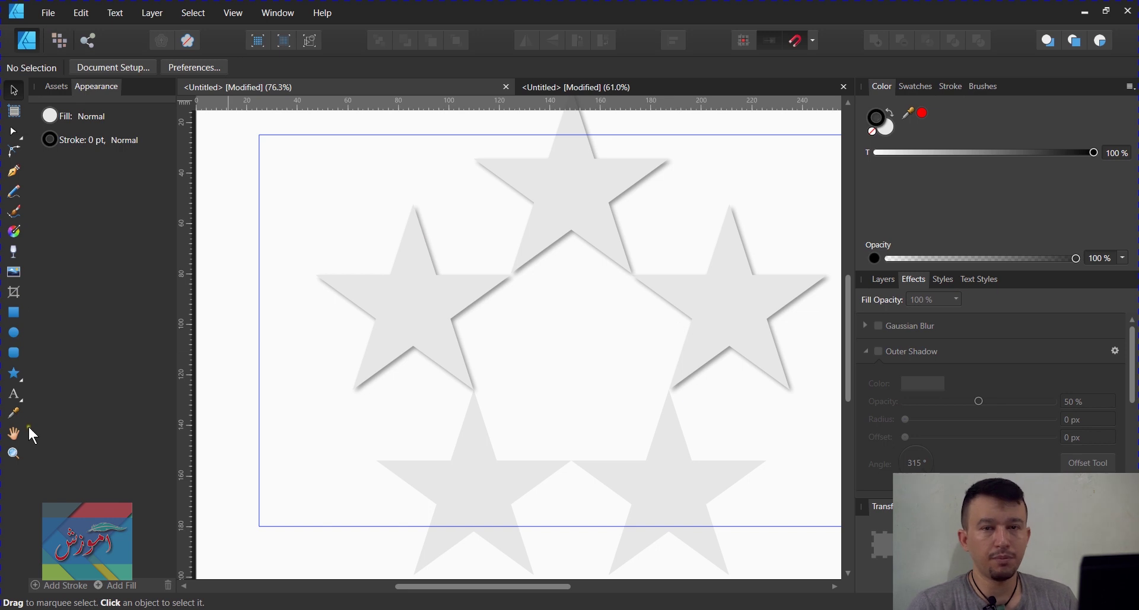
- Select the left, top and right stars, then marquee-select four stars together
click(82, 13)
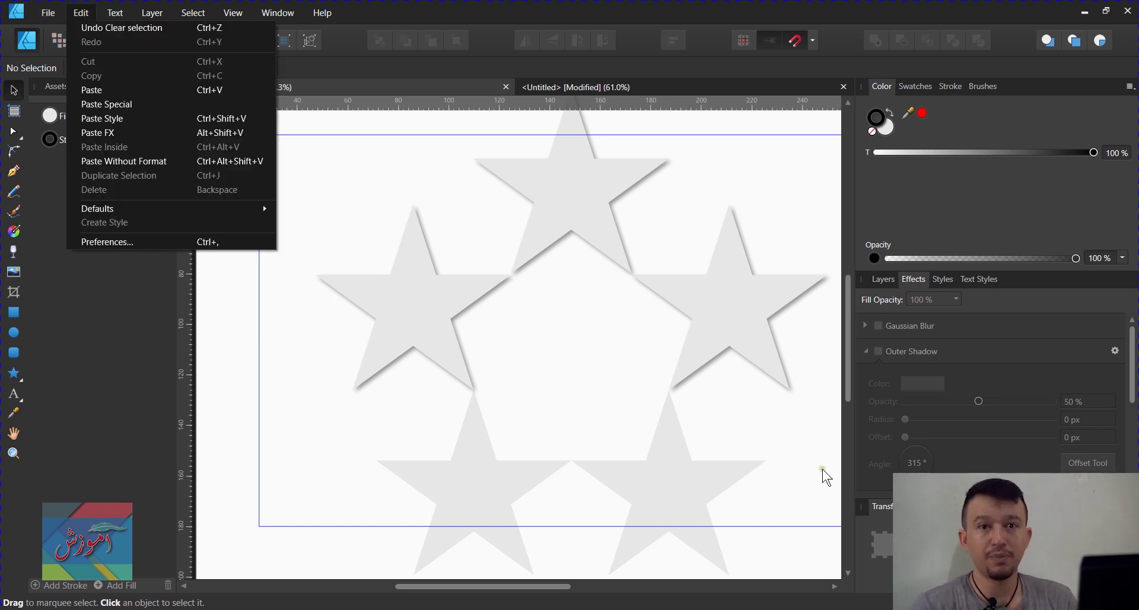
click(568, 349)
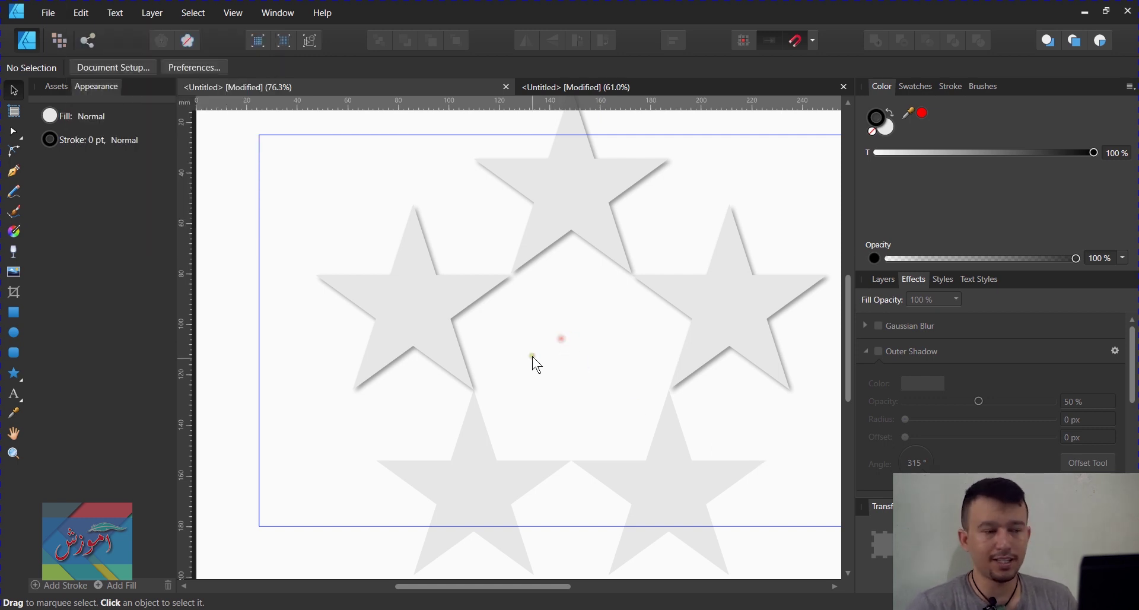
click(411, 275)
click(585, 190)
click(709, 345)
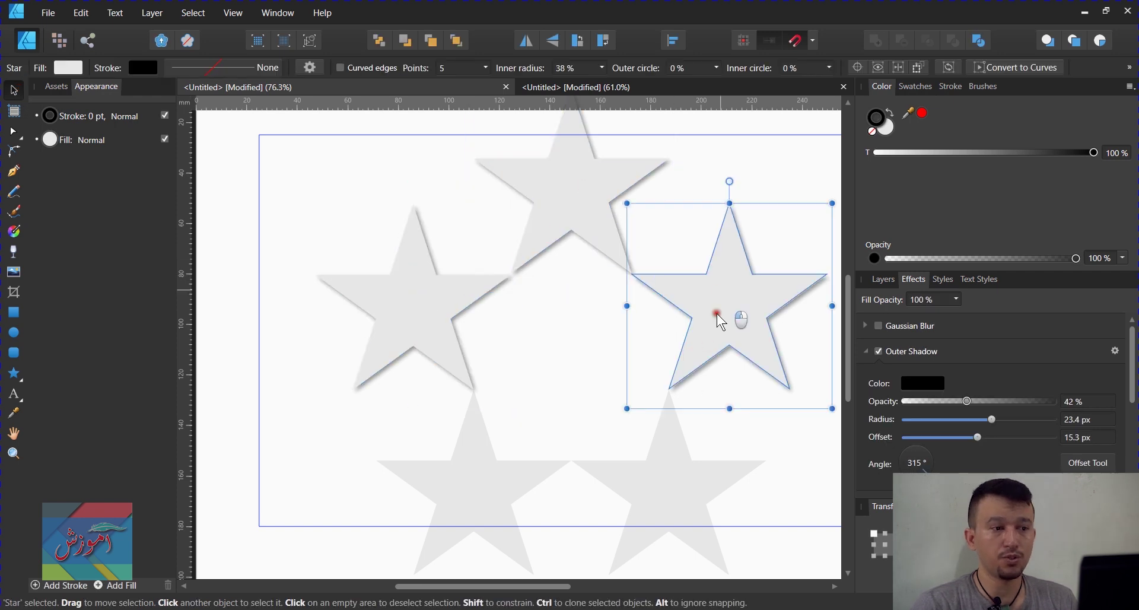
drag(243, 124, 838, 576)
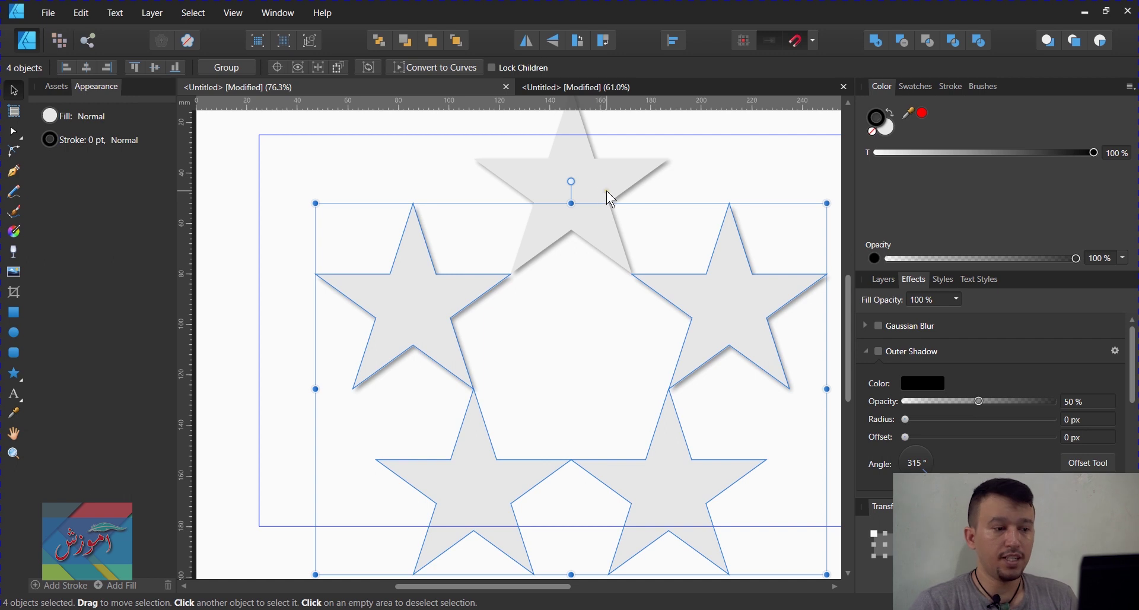
- Delete the four selected stars and draw a perfect circle with the Ellipse tool
key(Delete)
click(14, 332)
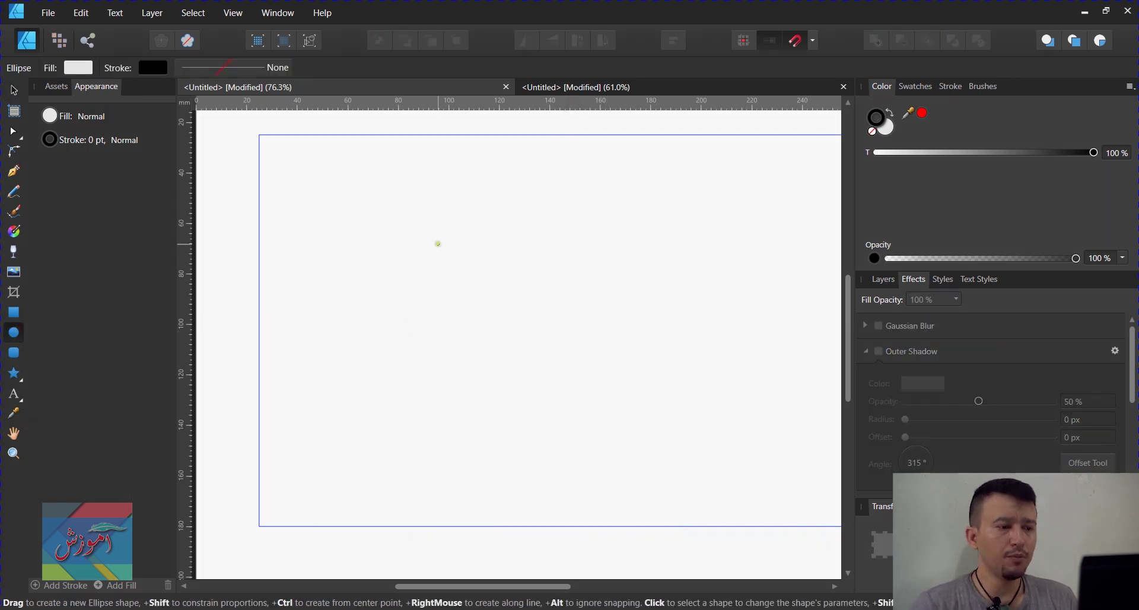
drag(453, 250, 506, 439)
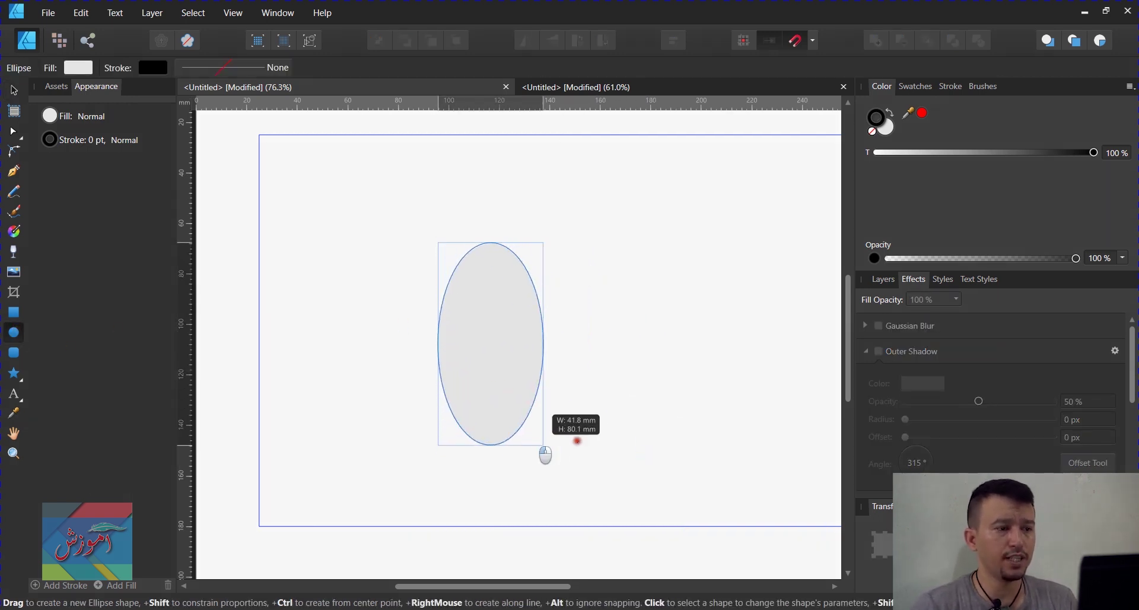
drag(506, 439, 669, 443)
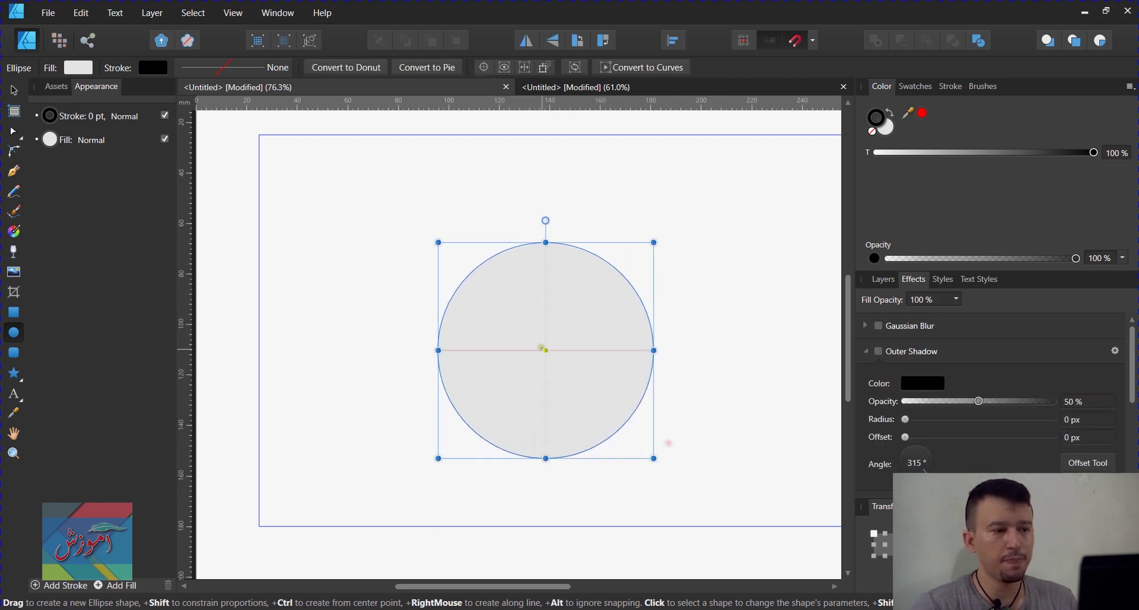
- Move the circle up near the top centre of the page, keeping it unrotated
click(14, 90)
drag(526, 323, 504, 273)
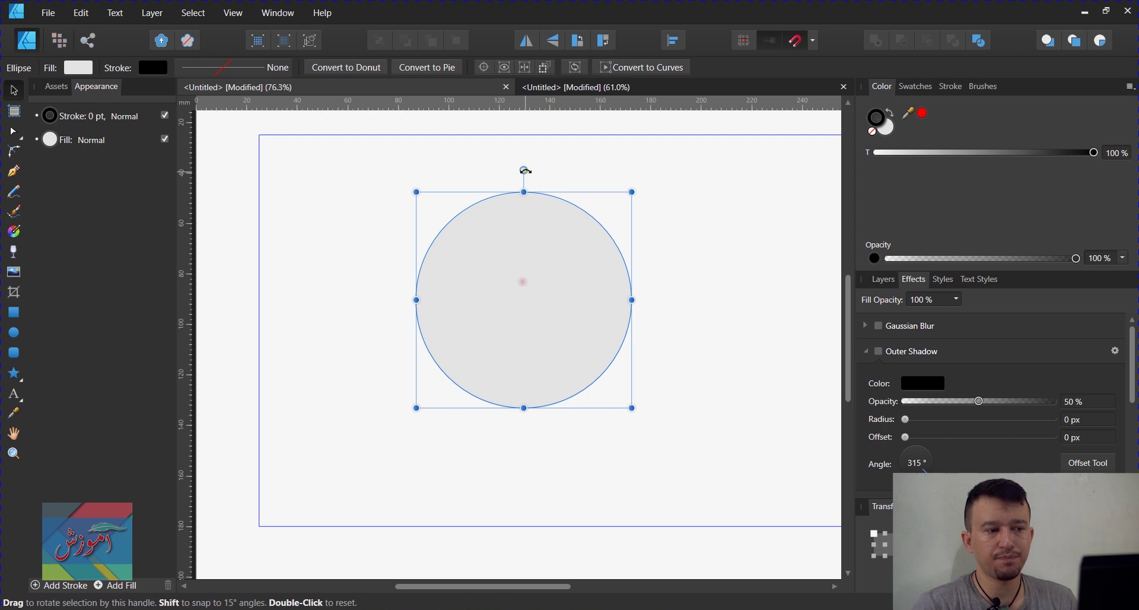
drag(521, 170, 573, 179)
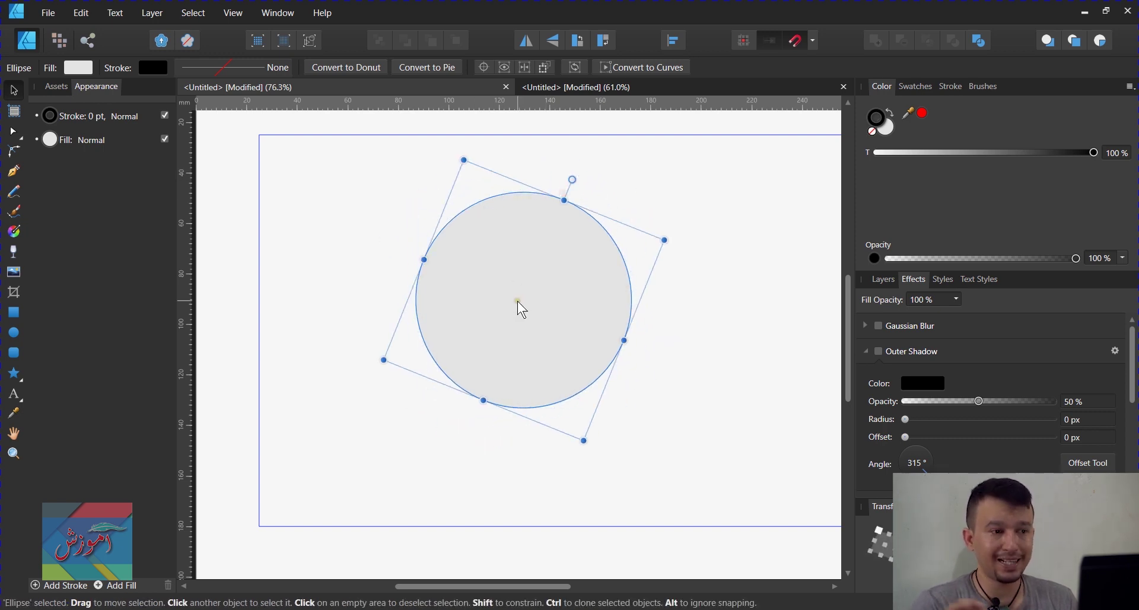
key(ctrl+z)
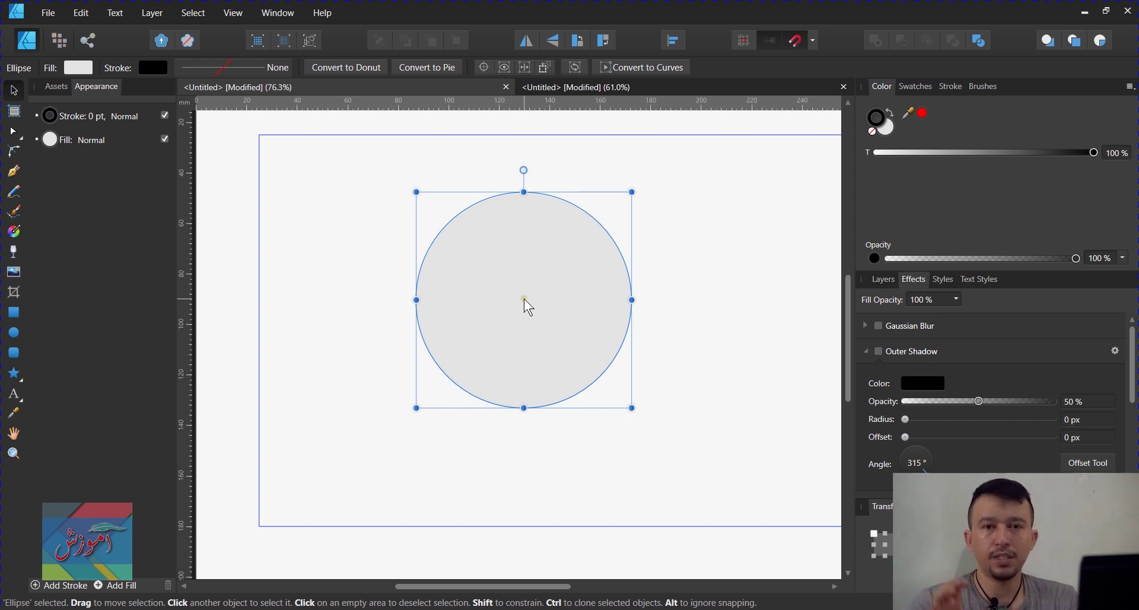
drag(515, 291, 511, 291)
right_click(410, 261)
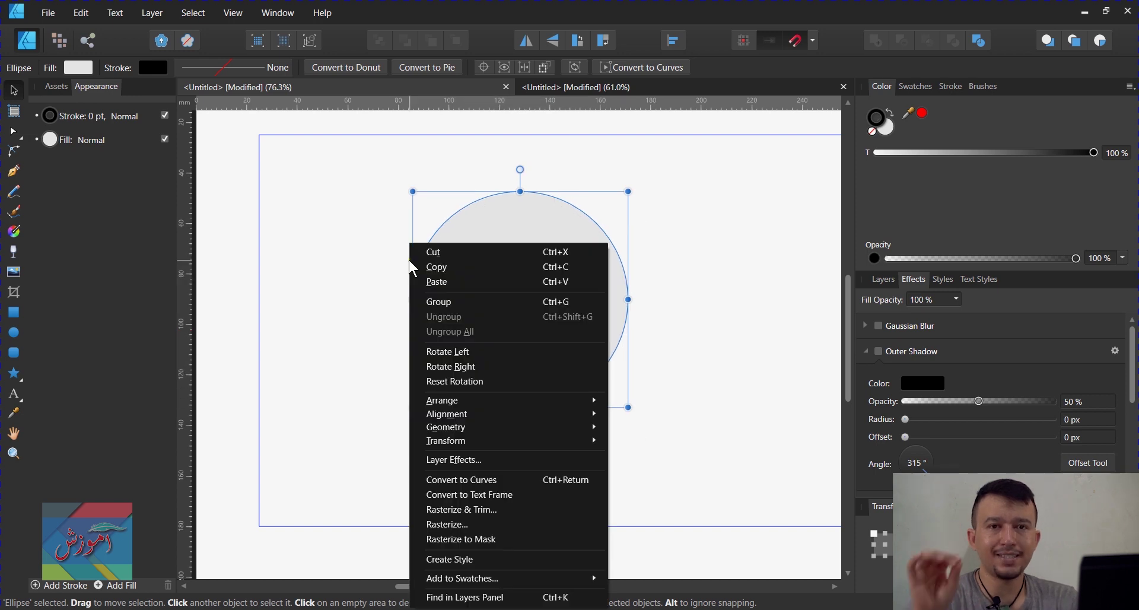
click(408, 260)
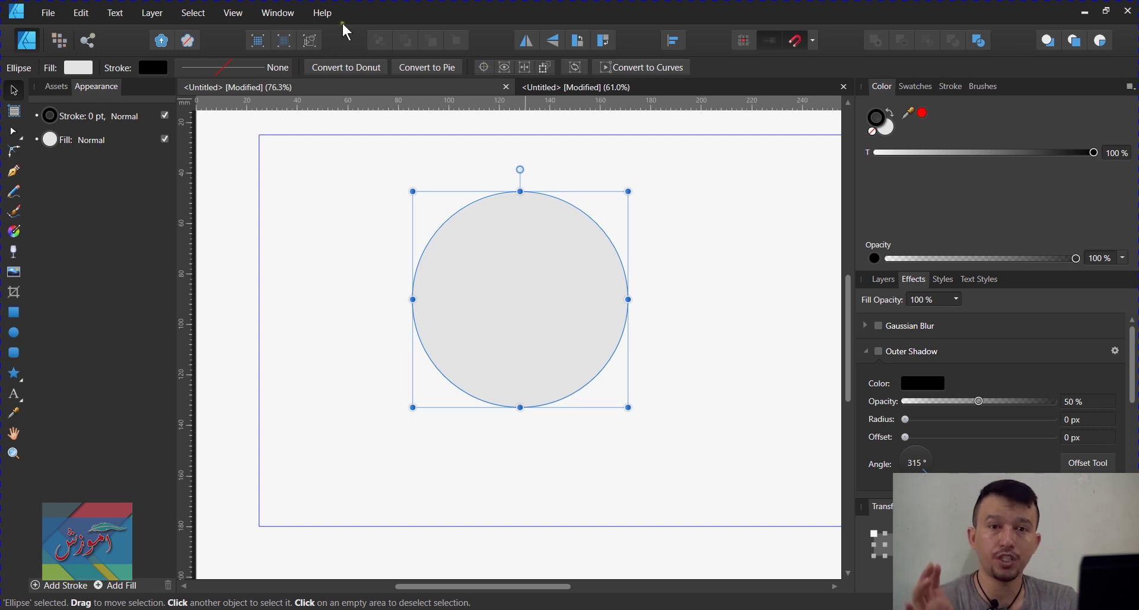
- Put the circle's transform origin on its left edge and move the circle right
click(485, 67)
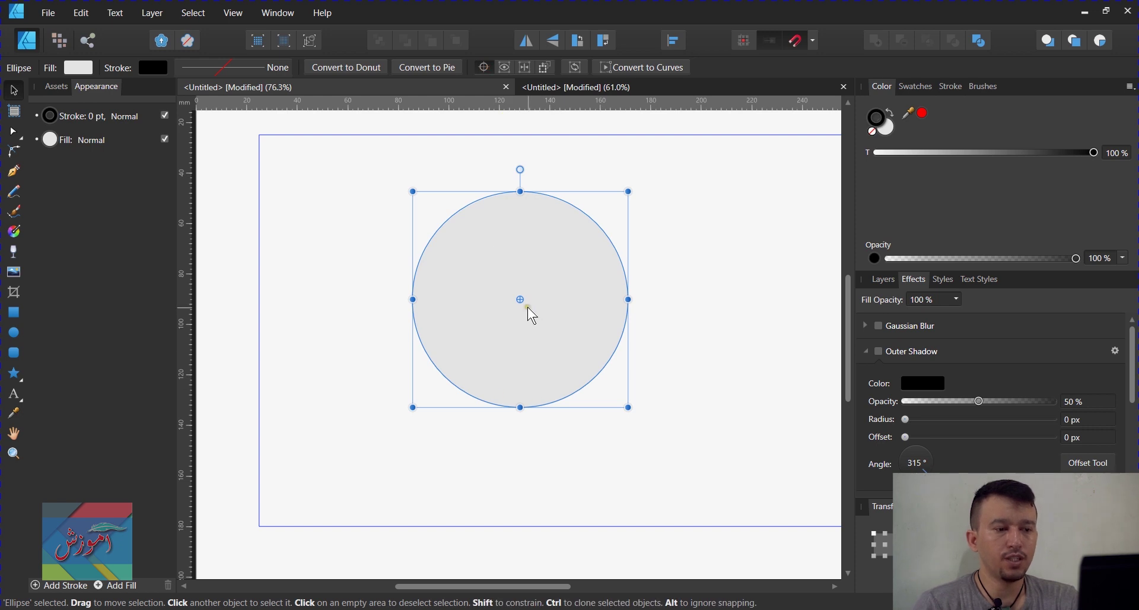
drag(521, 300, 417, 301)
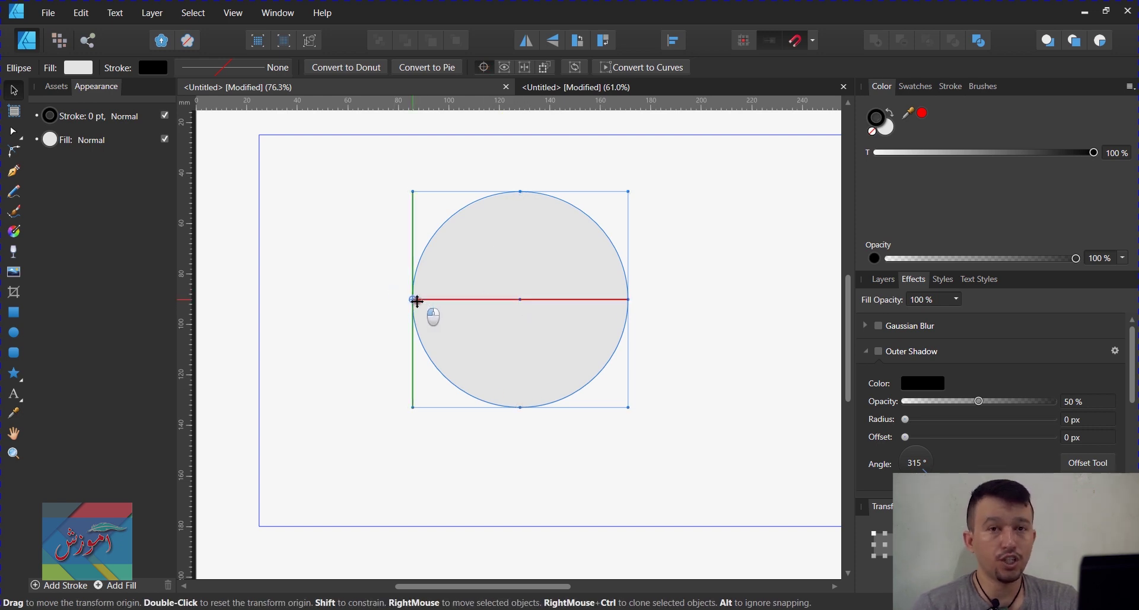
drag(542, 276, 675, 291)
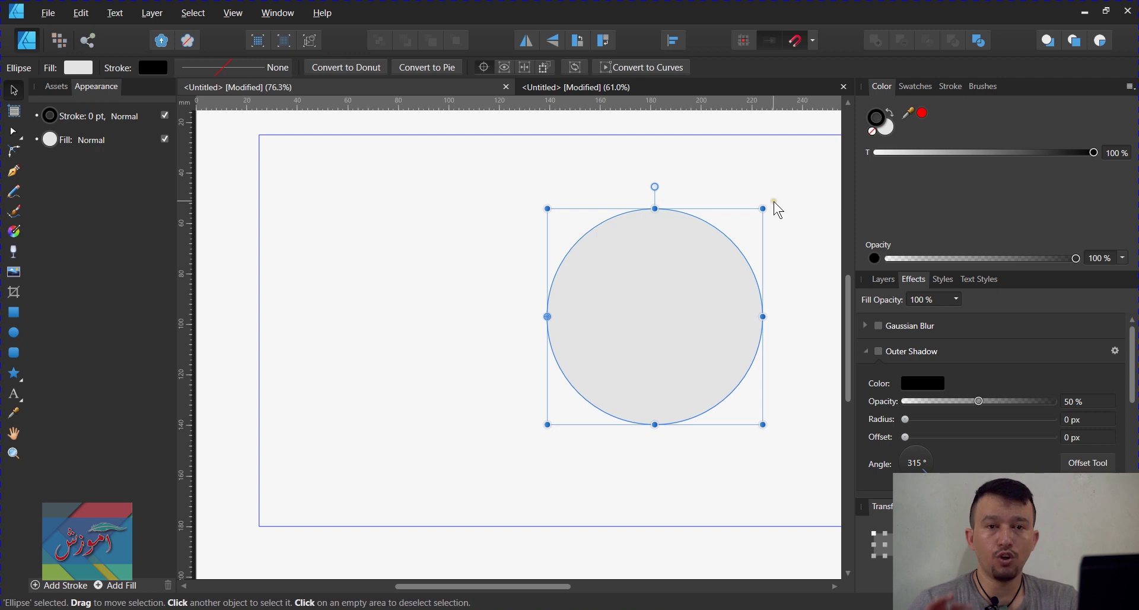
drag(771, 207, 674, 402)
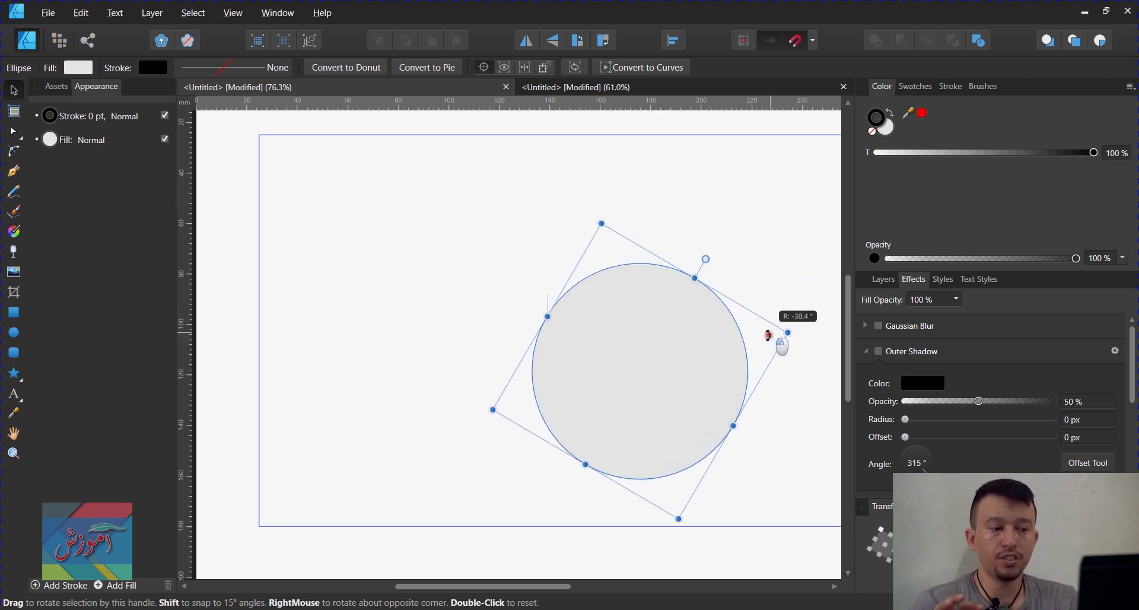
drag(674, 402, 668, 403)
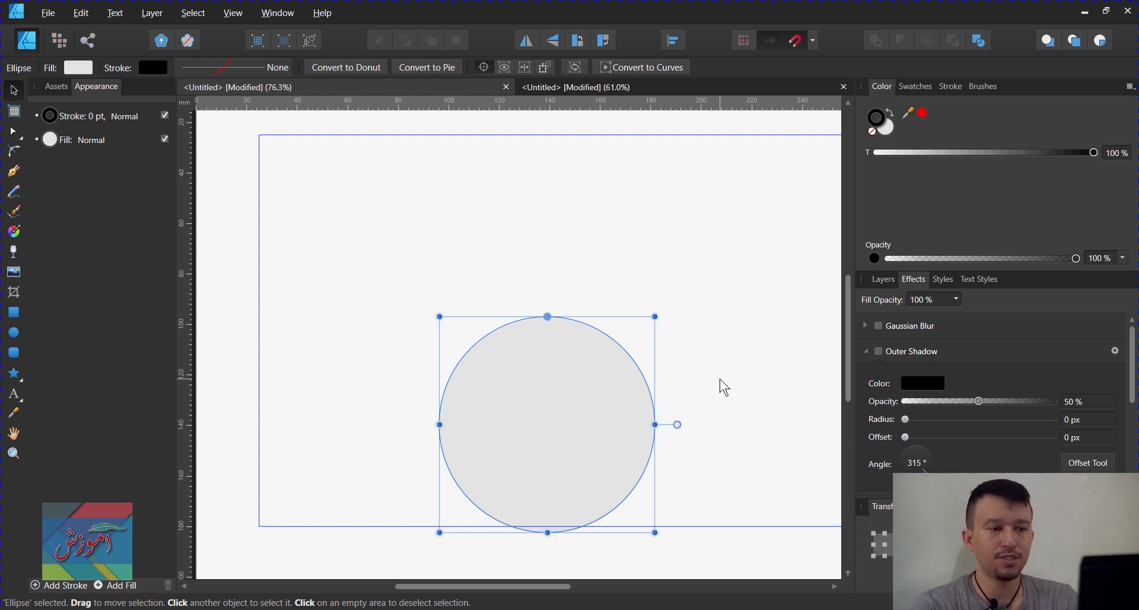
key(ctrl+z)
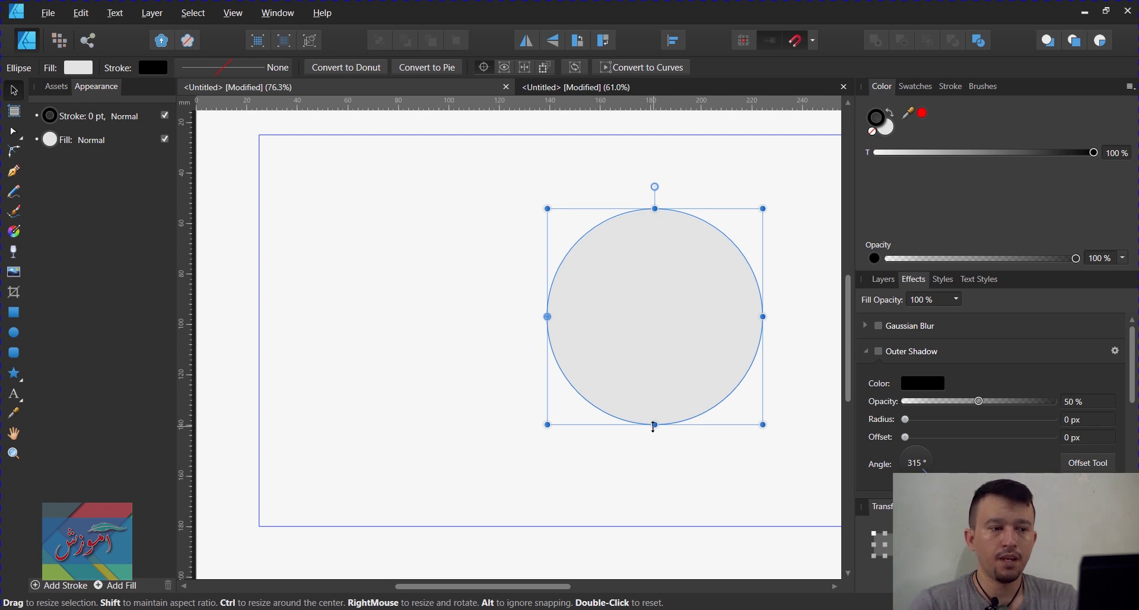
- Duplicate the circle, rotate the copy about its left-edge pivot, and repeat with Ctrl+J
key(ctrl+d)
click(699, 388)
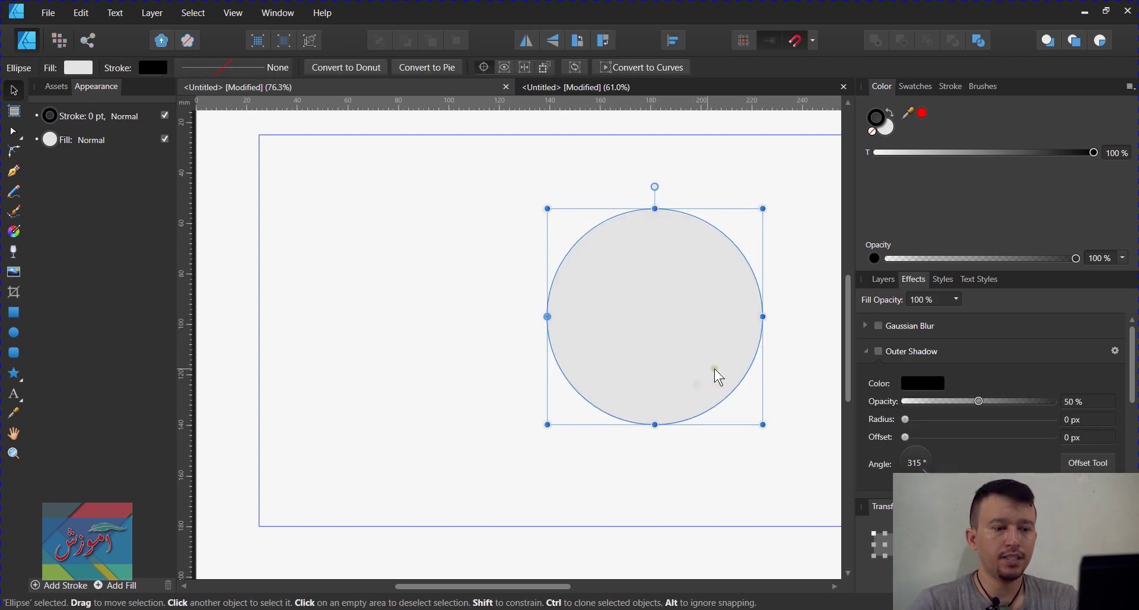
key(ctrl+c)
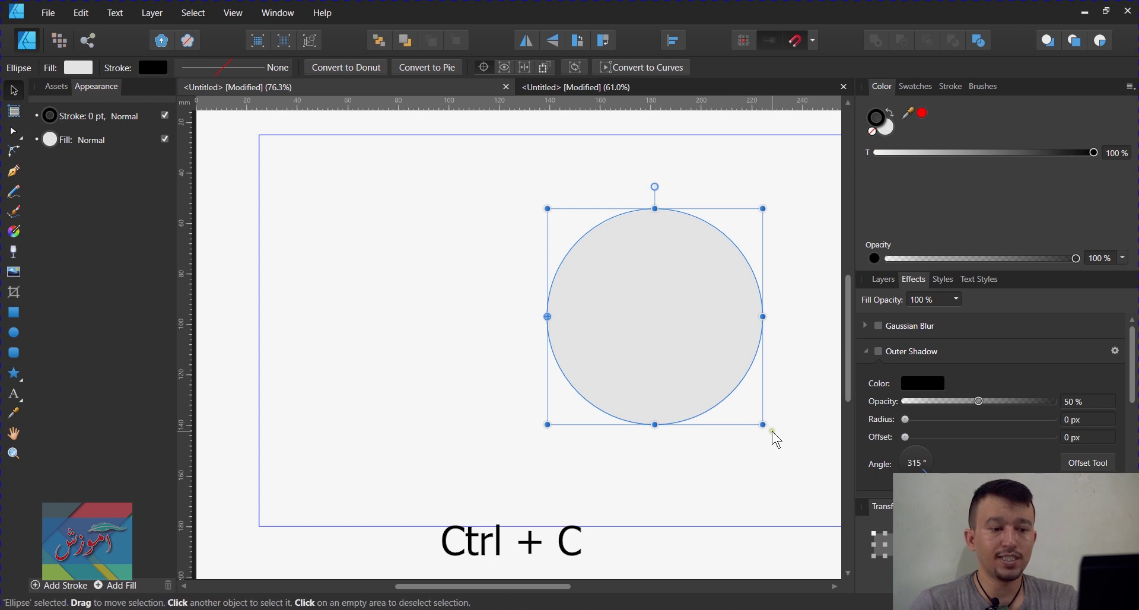
key(ctrl+j)
mouse_move(772, 430)
mouse_down()
mouse_move(719, 502)
mouse_move(624, 537)
mouse_up()
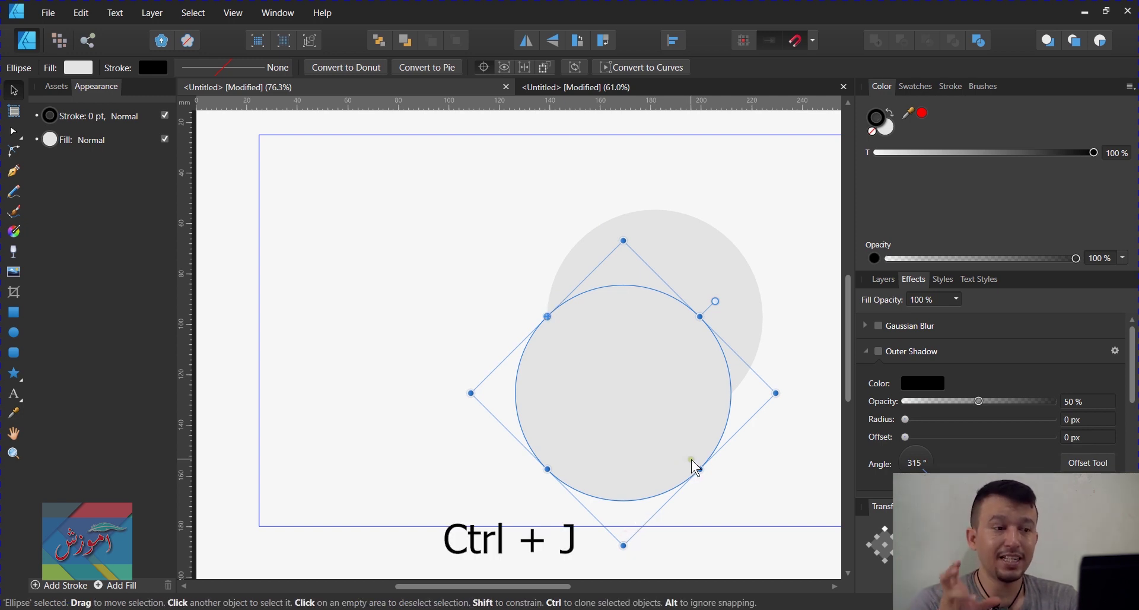
key(ctrl+j)
key(ctrl+j)
key(ctrl+j)
key(ctrl+j)
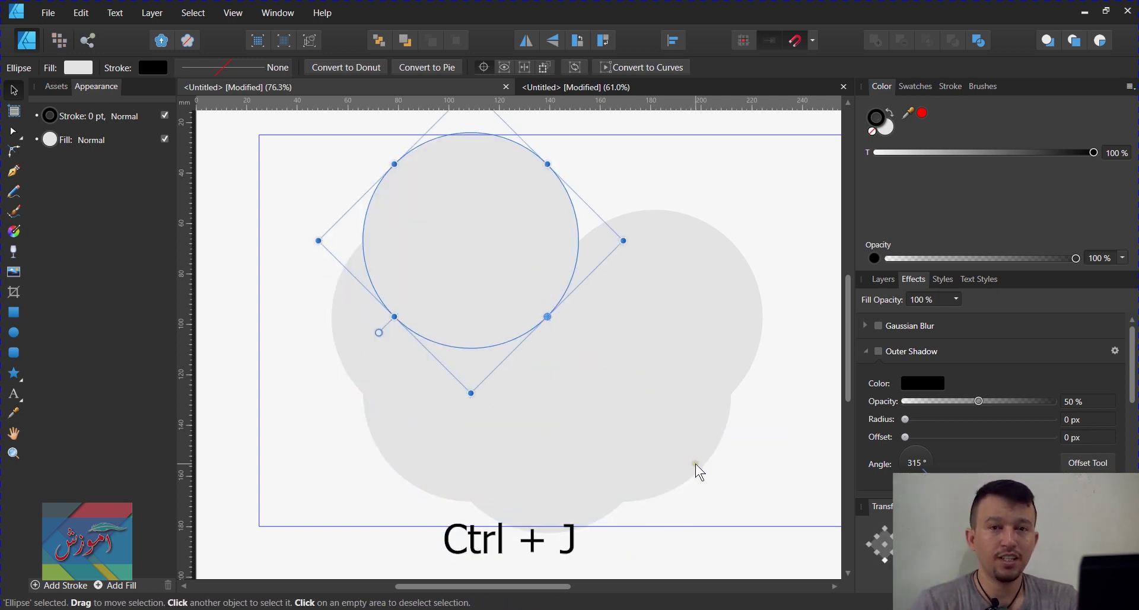
key(ctrl+j)
key(ctrl+j)
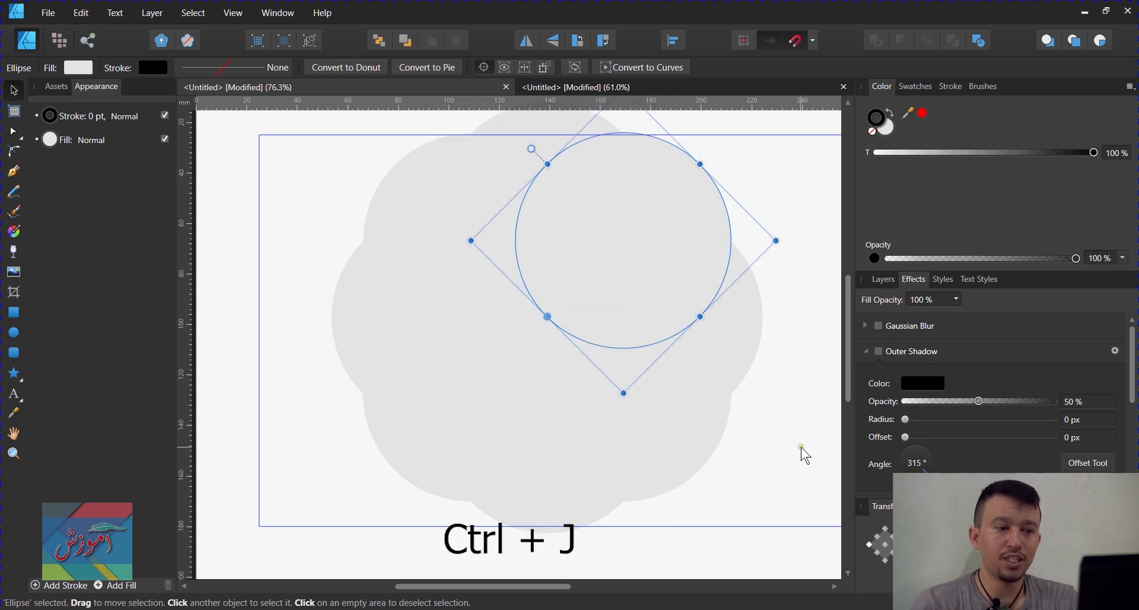
click(802, 448)
scroll(647, 439, down, 2)
scroll(646, 437, down, 2)
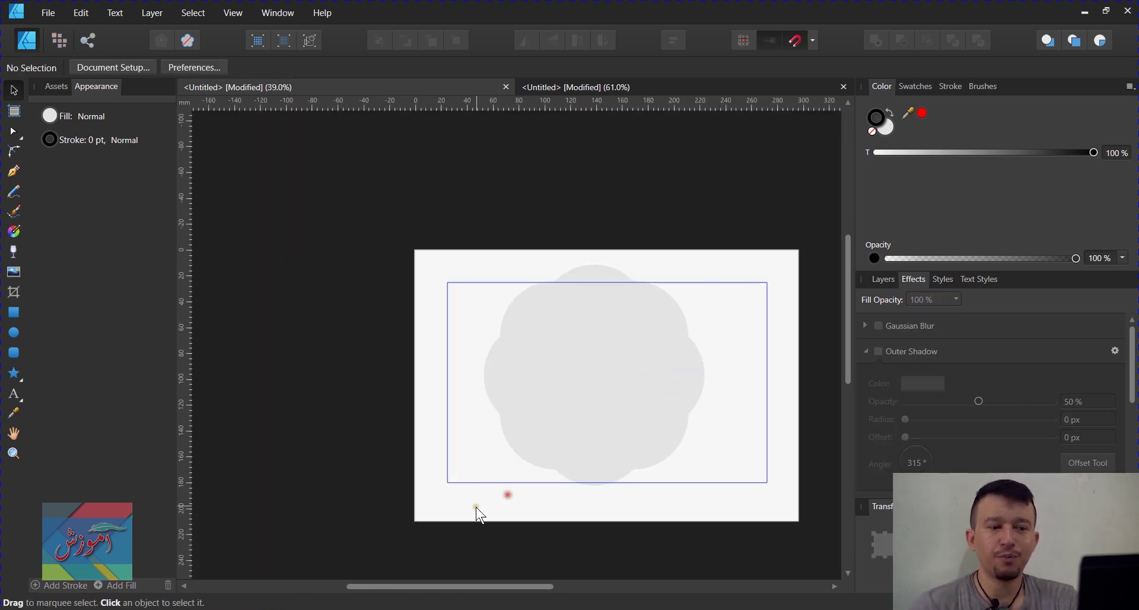
- Apply a 50% Outer Shadow with a 79.7 px radius to all eight circles
drag(475, 511, 832, 215)
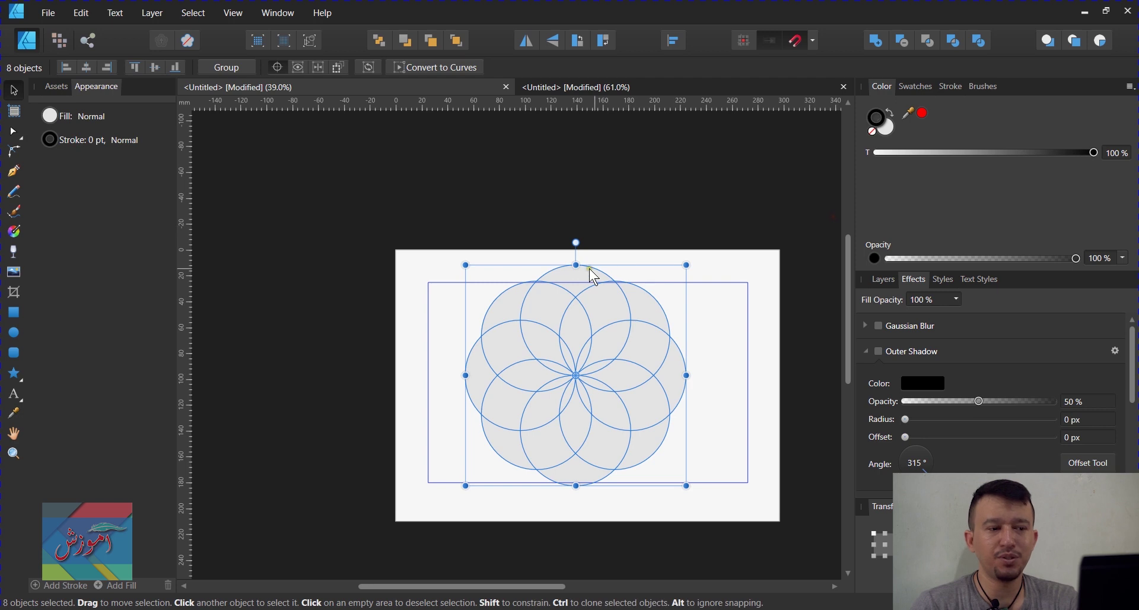
scroll(575, 372, up, 1)
scroll(569, 366, up, 1)
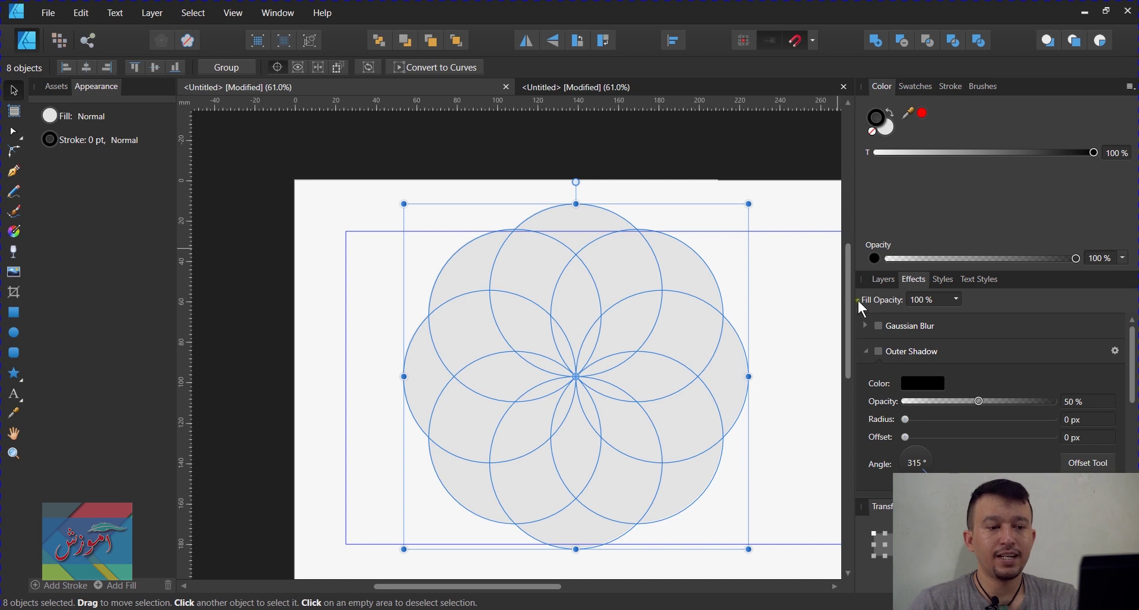
click(881, 325)
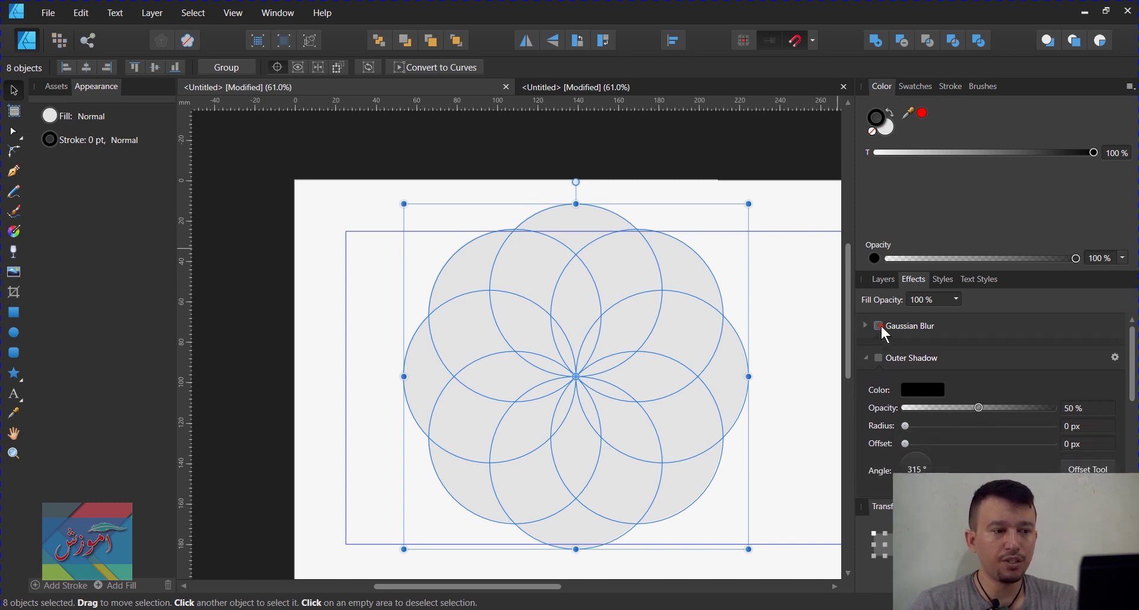
click(878, 351)
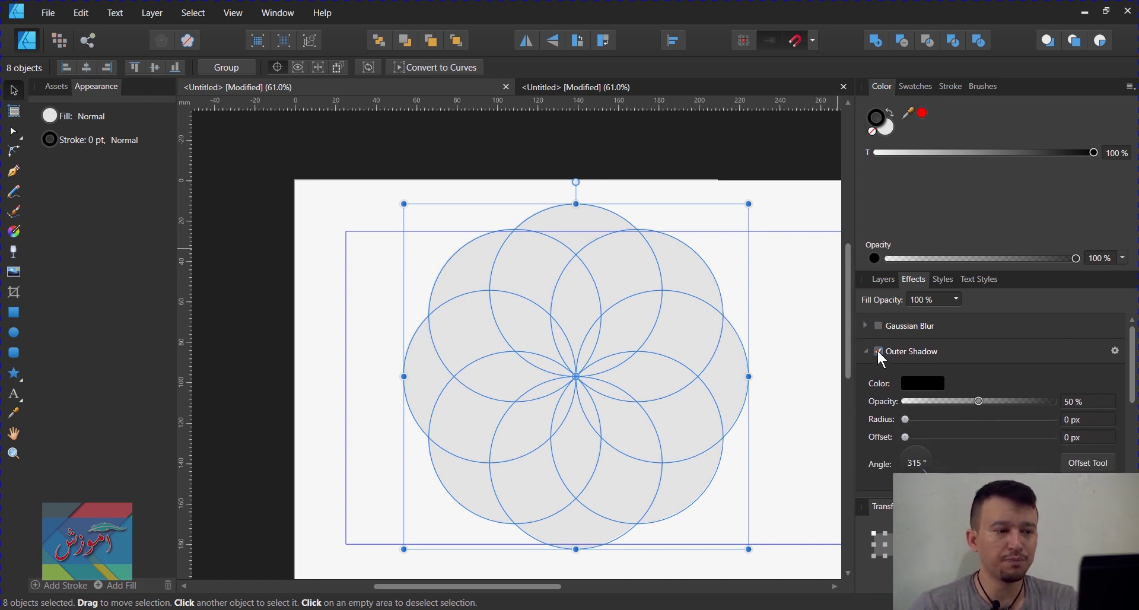
drag(907, 420, 1045, 429)
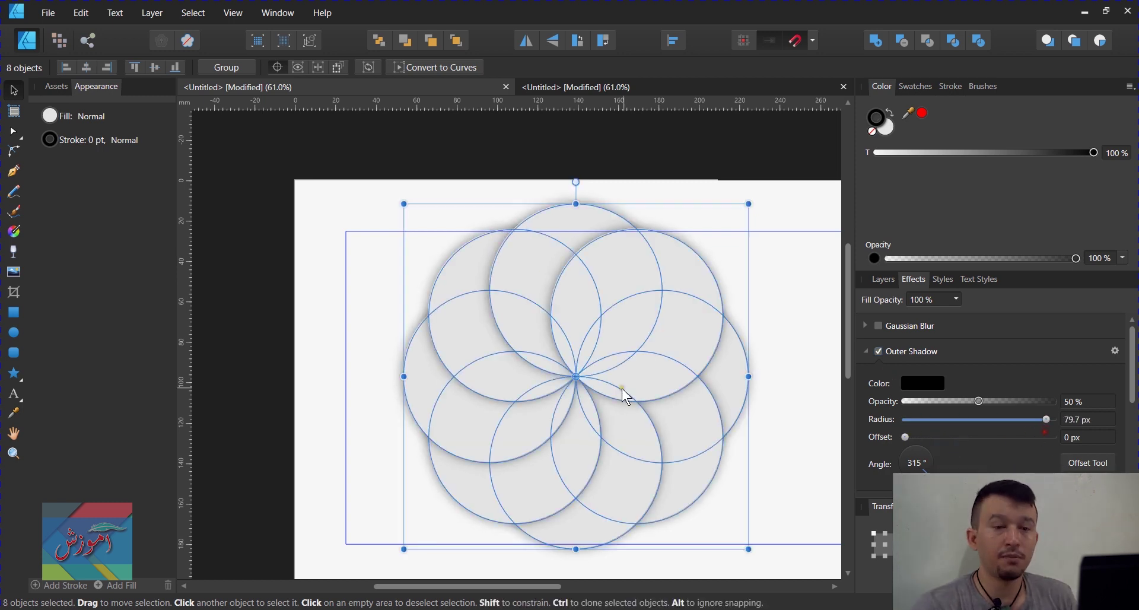
click(796, 259)
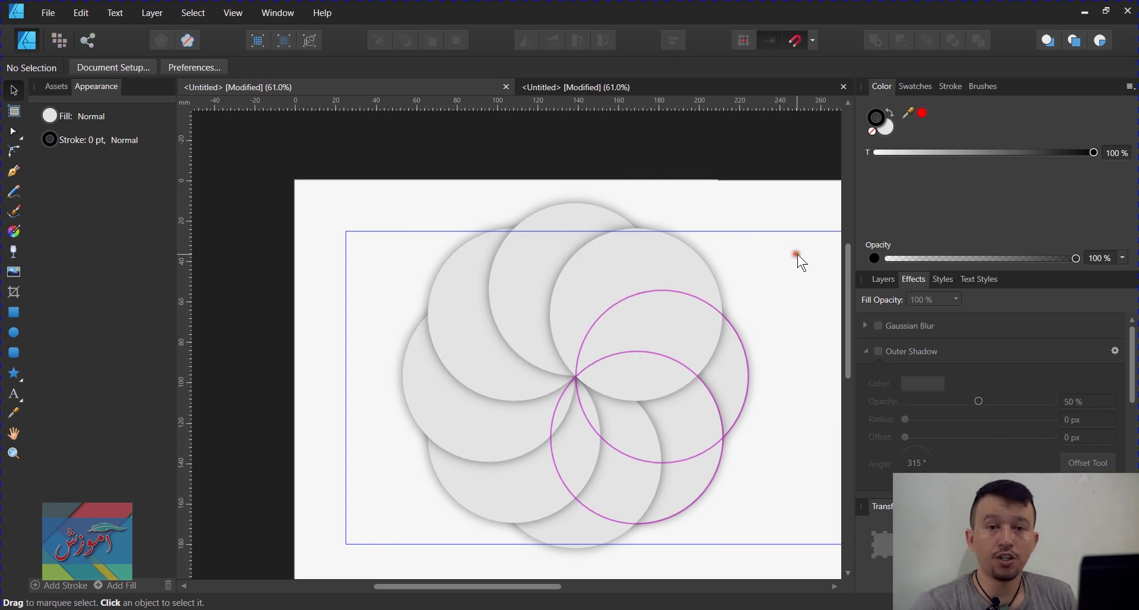
- Cut 'Boolean operations', paste it above 'Node Tool', and highlight outline items 14–16 green
drag(365, 150, 887, 602)
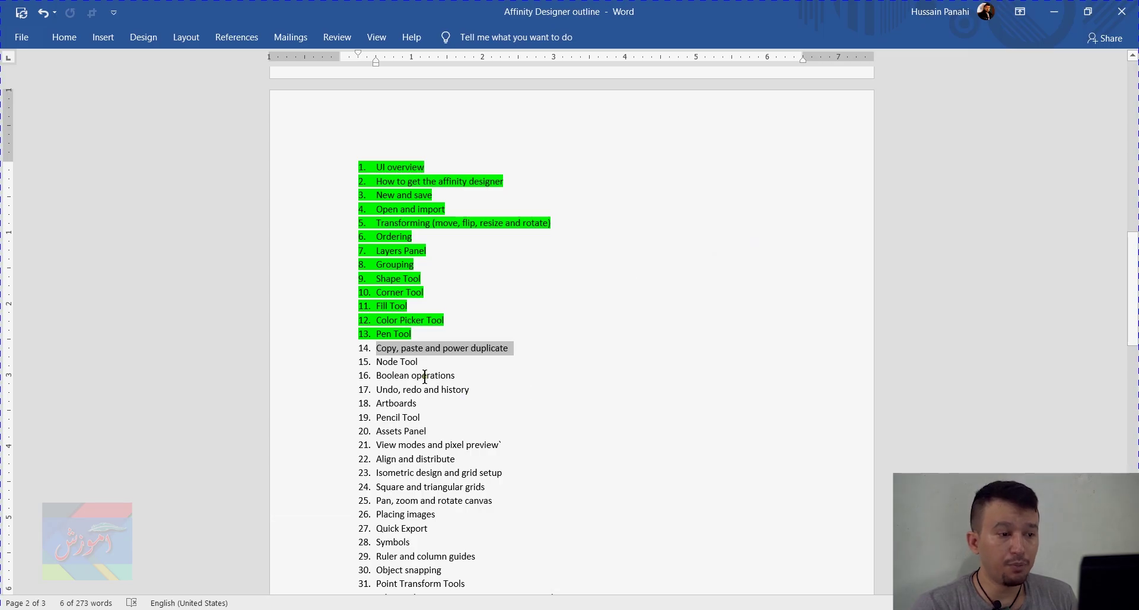
drag(425, 376, 403, 382)
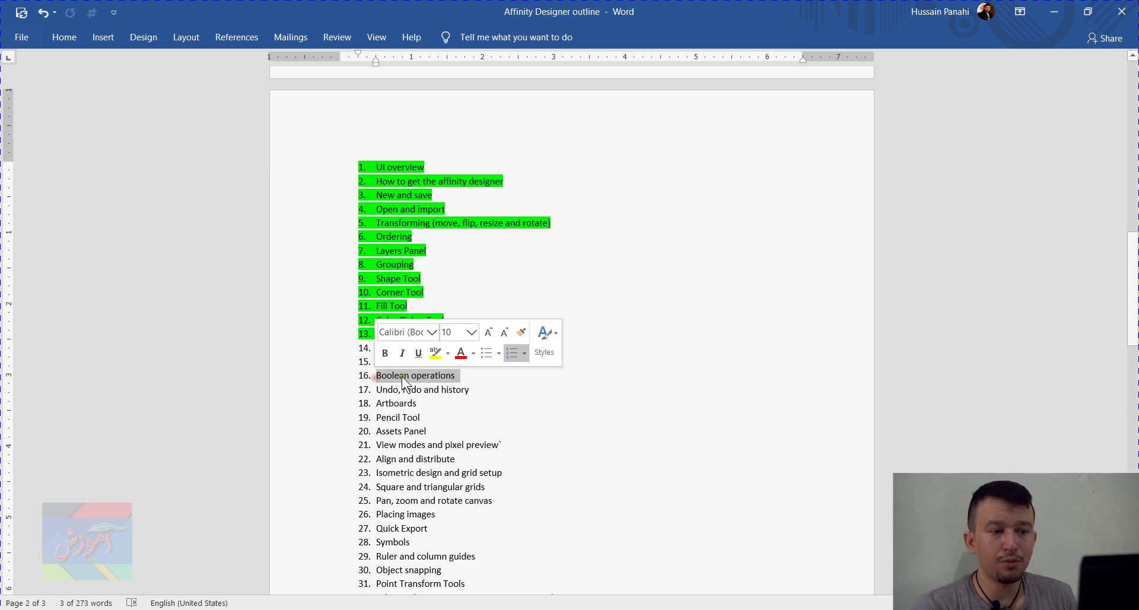
click(515, 390)
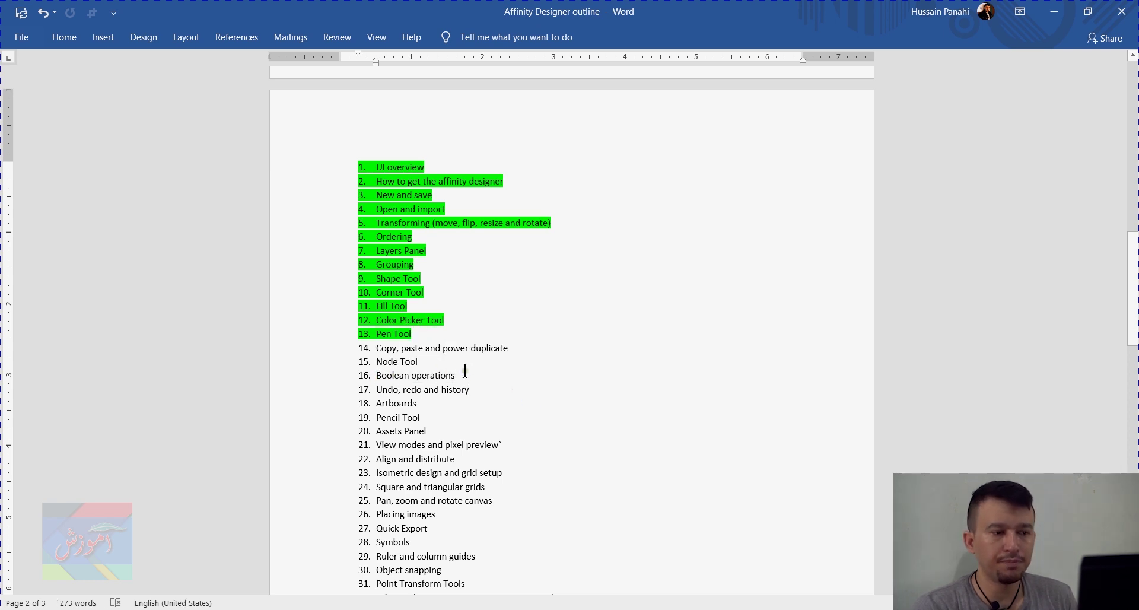
drag(456, 375, 377, 376)
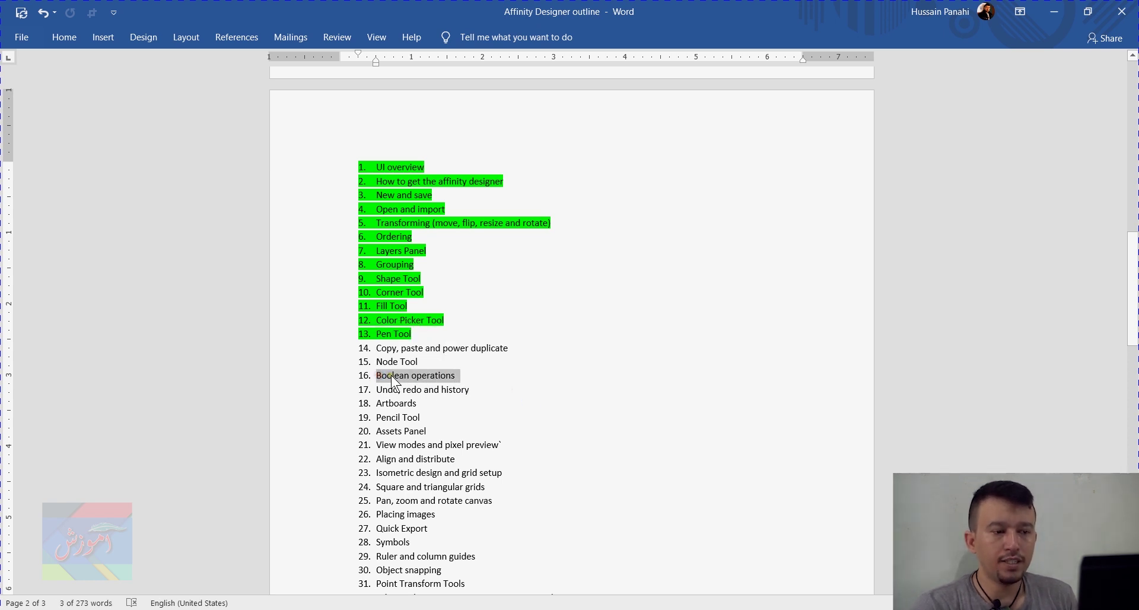
key(Delete)
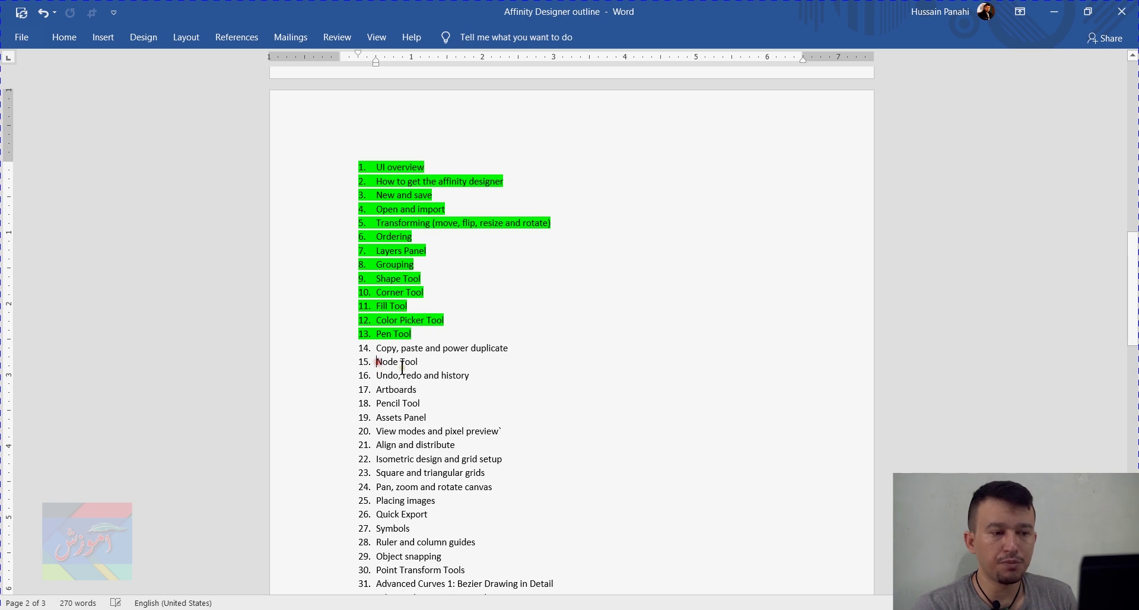
key(ctrl+v)
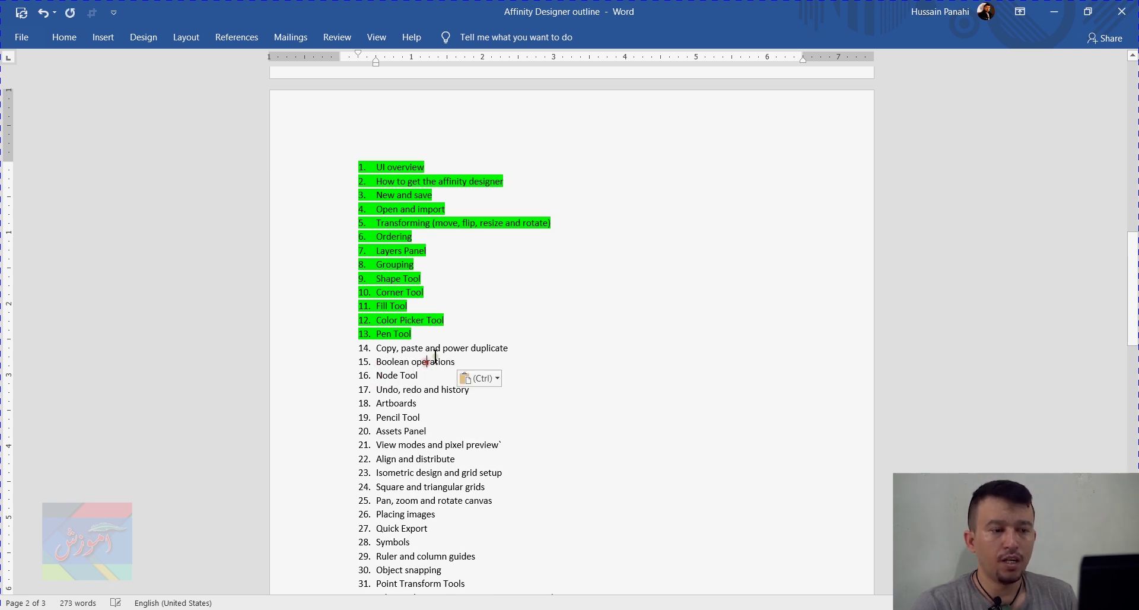
drag(422, 376, 386, 354)
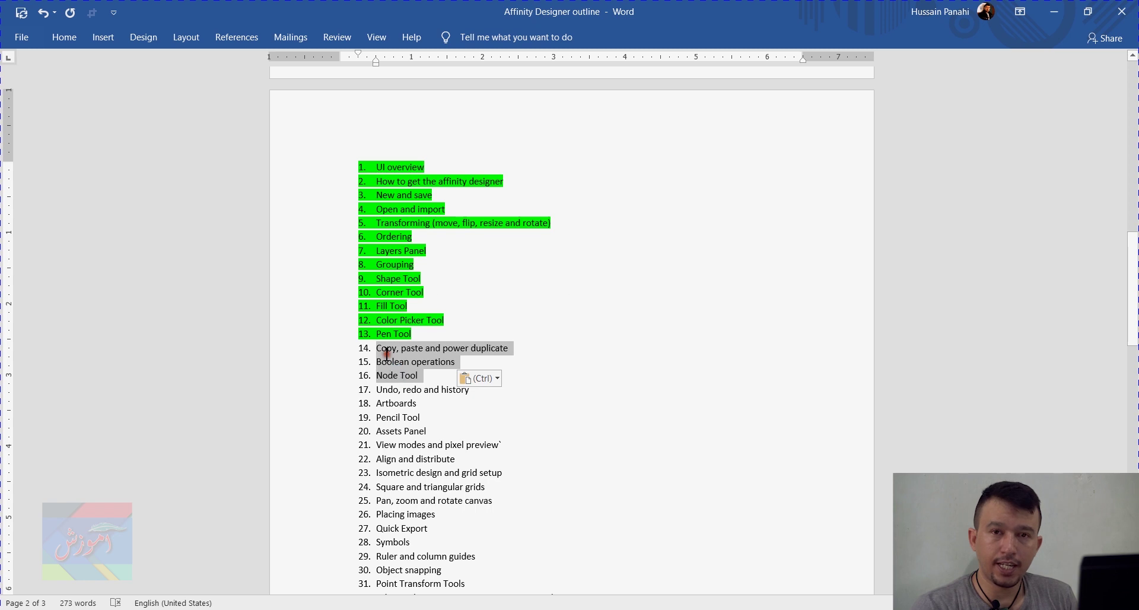
click(432, 333)
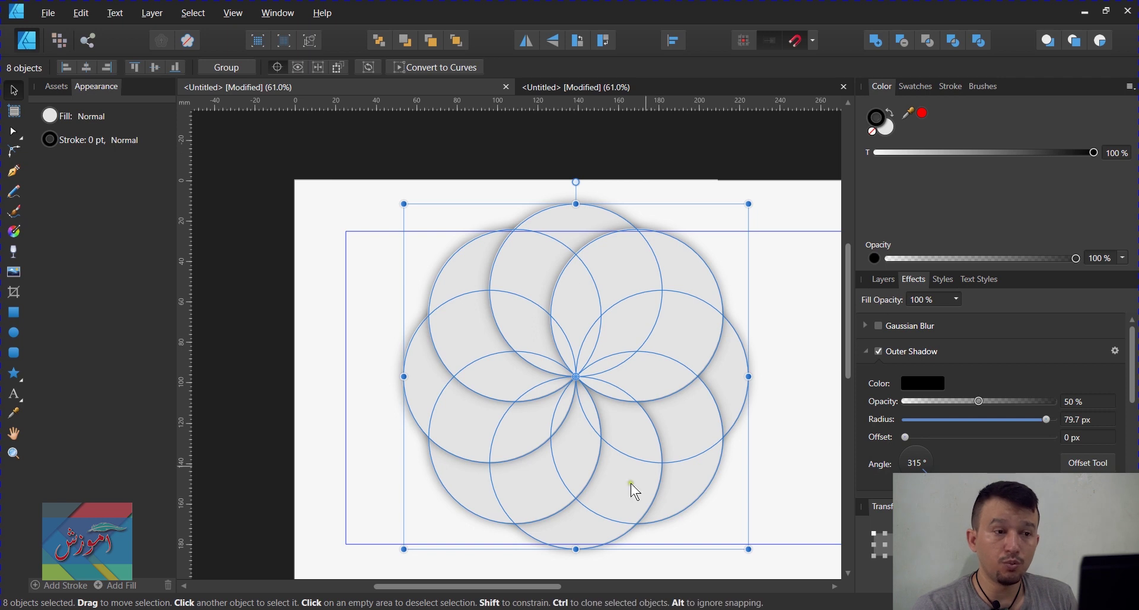
- Shift the eight-circle rosette slightly left and up on the page
mouse_move(577, 309)
mouse_down()
mouse_move(559, 305)
mouse_move(621, 327)
mouse_up()
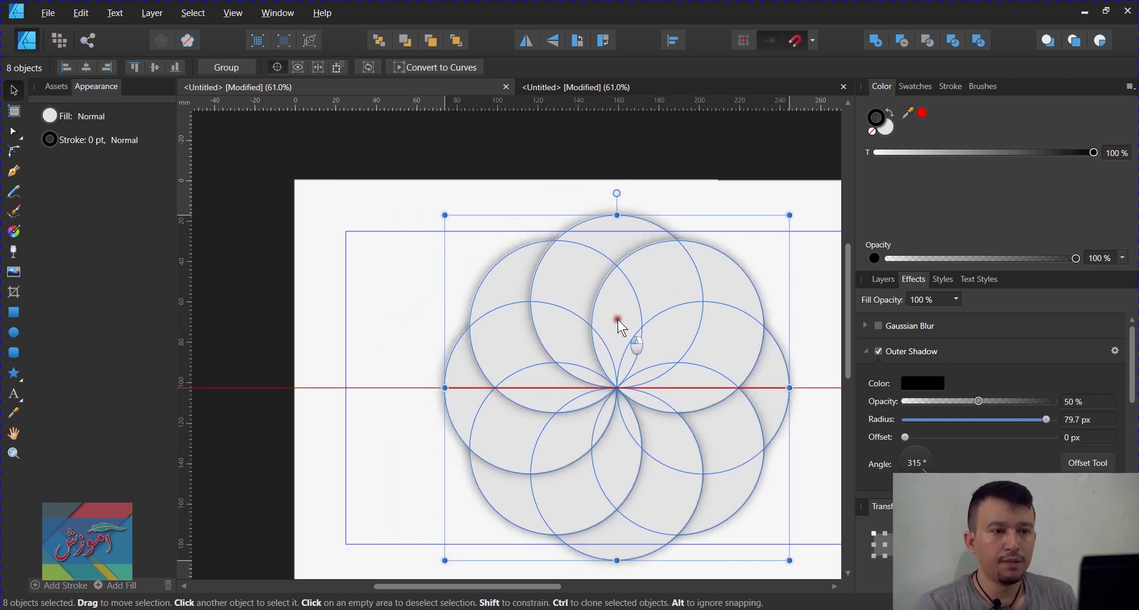
key(ctrl+d)
drag(594, 331, 545, 315)
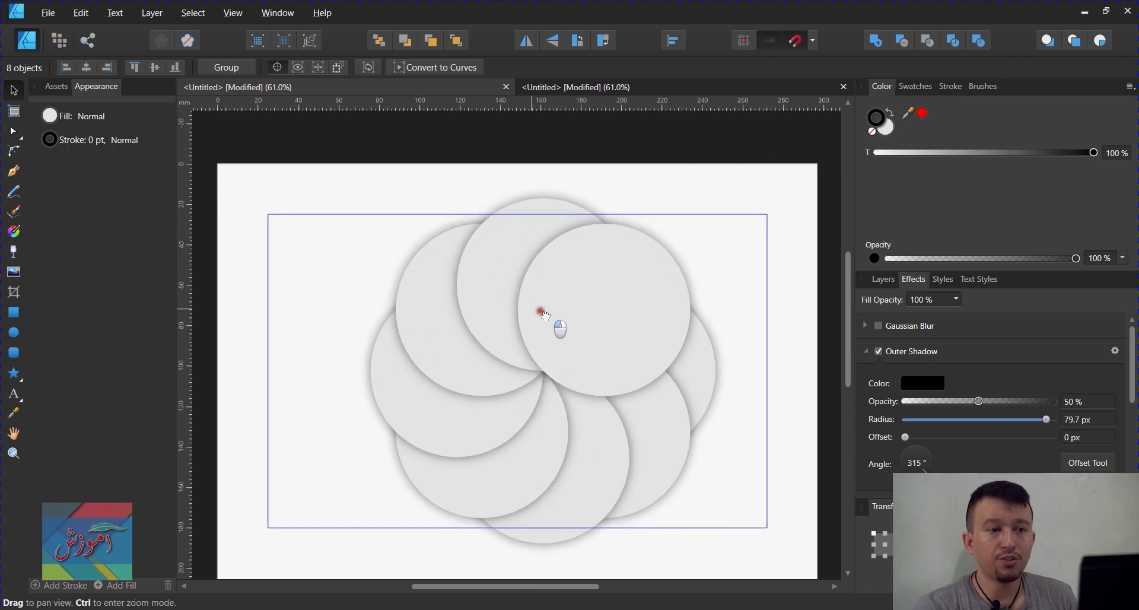
click(544, 315)
drag(588, 280, 558, 272)
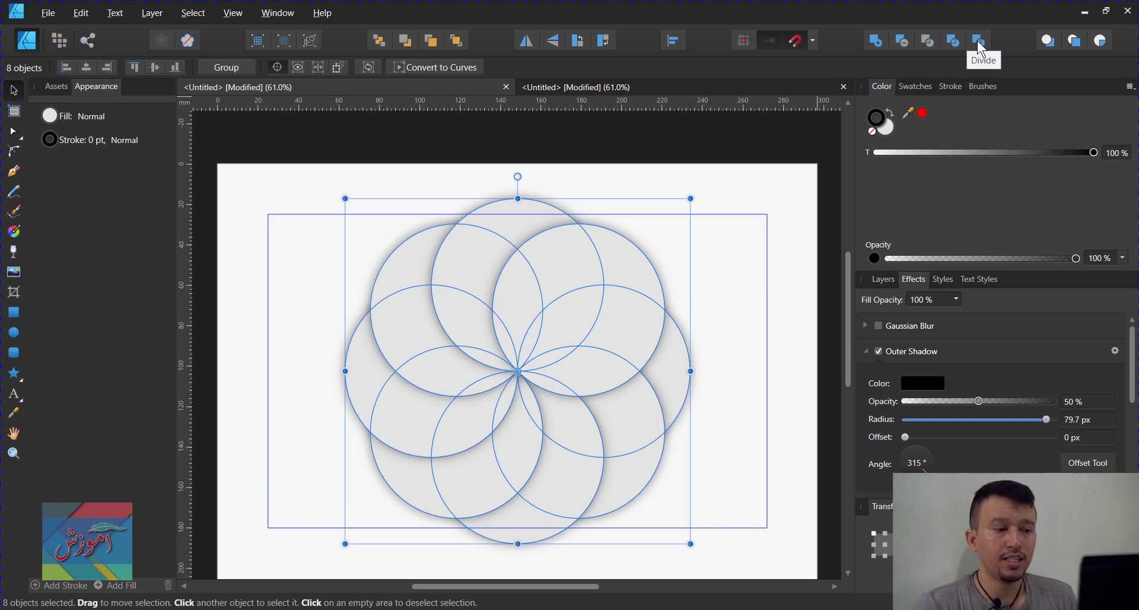
- Split the overlapping circles into separate pieces with the Boolean Divide operation
click(981, 42)
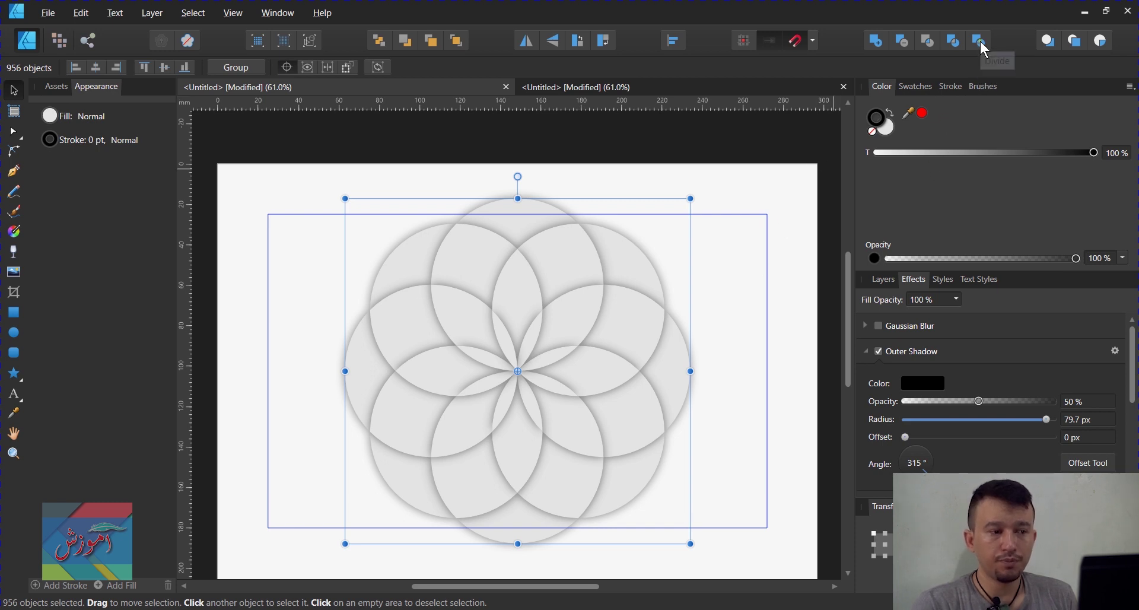
click(741, 302)
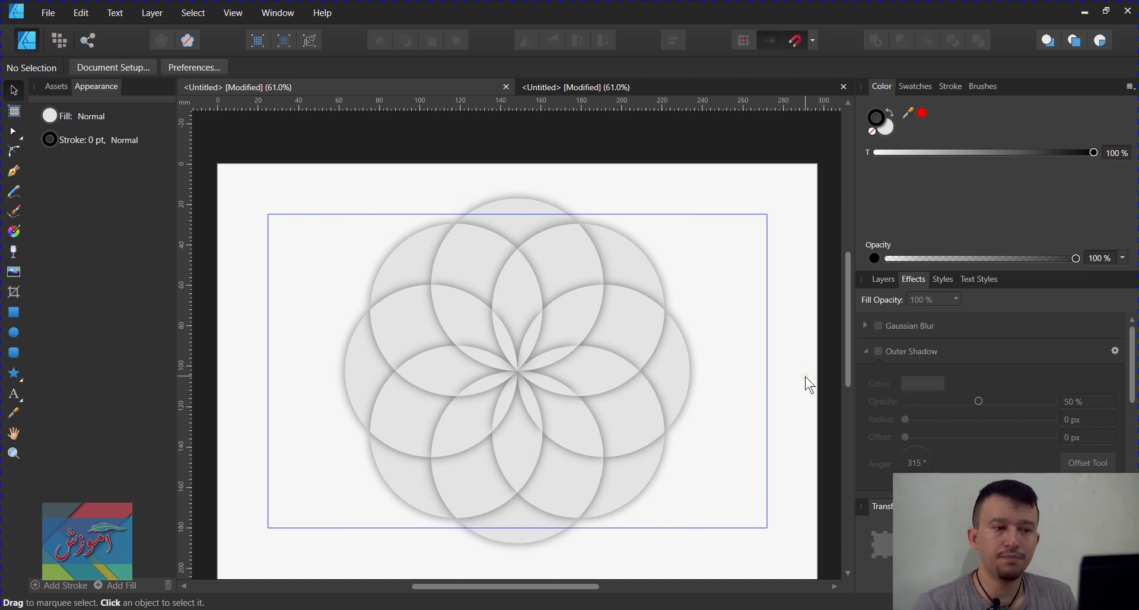
scroll(546, 380, up, 3)
scroll(662, 373, down, 3)
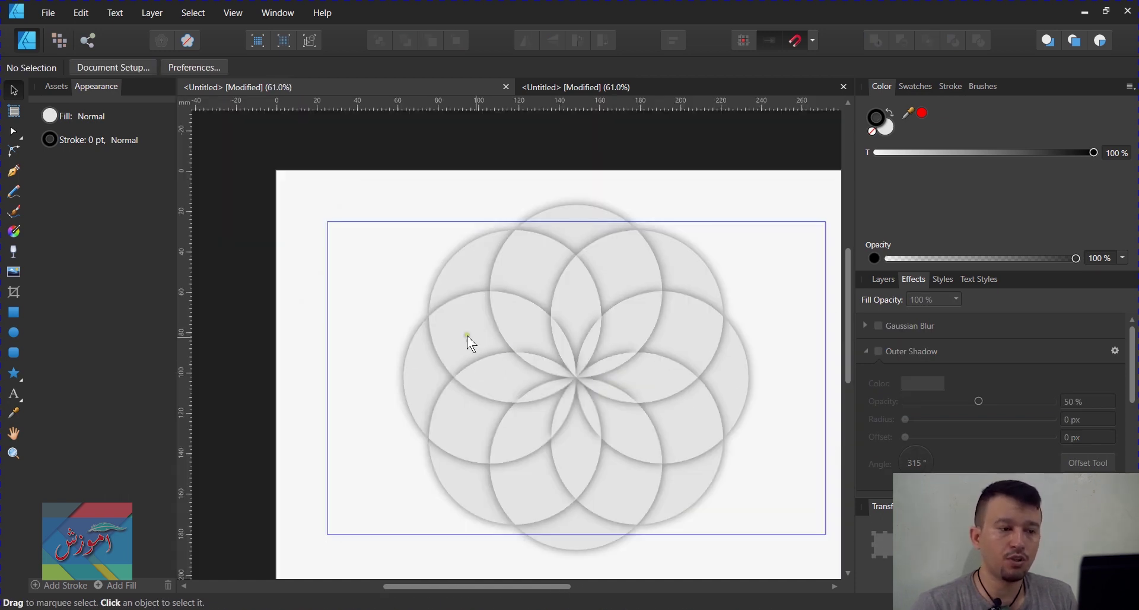
- Select the outer crescent pieces and fill them blue with the Color Chooser
click(666, 261)
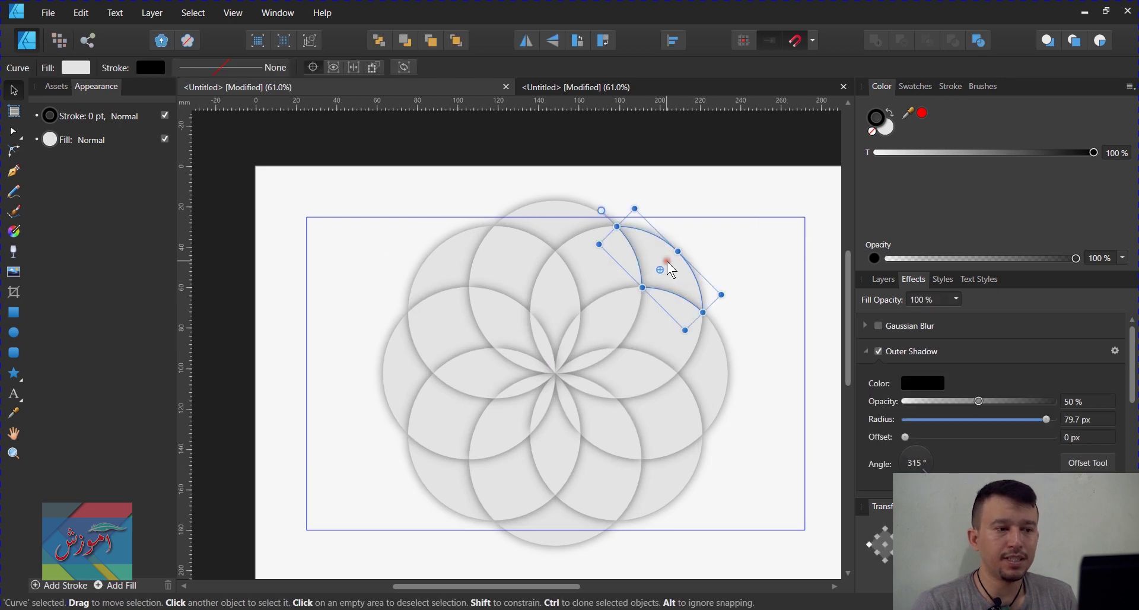
click(541, 215)
shift+click(447, 264)
shift+click(394, 368)
drag(941, 279, 1018, 277)
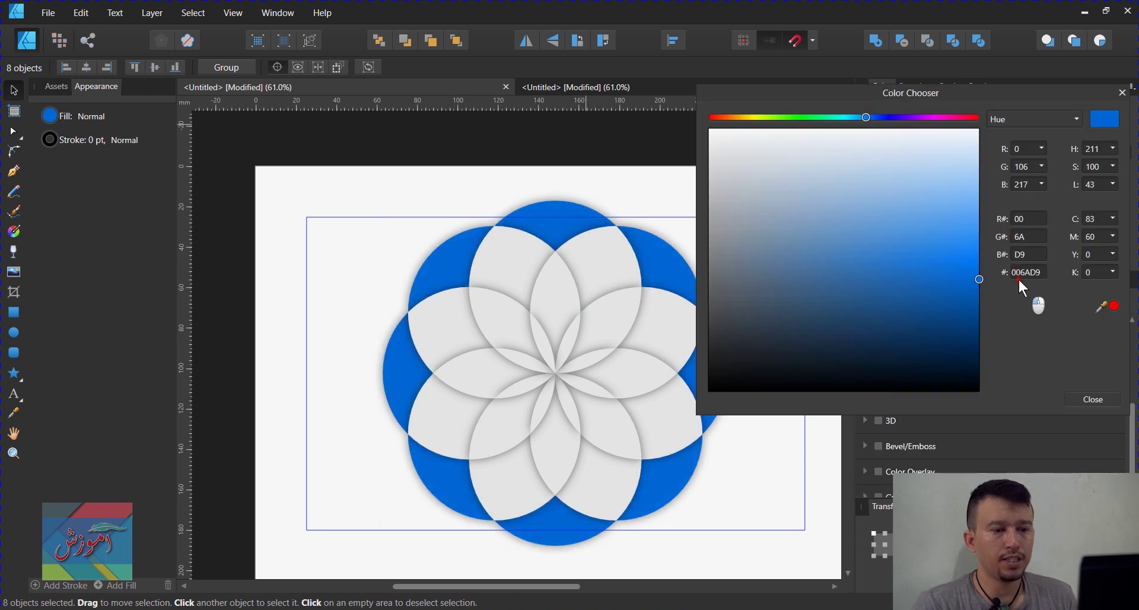
click(479, 474)
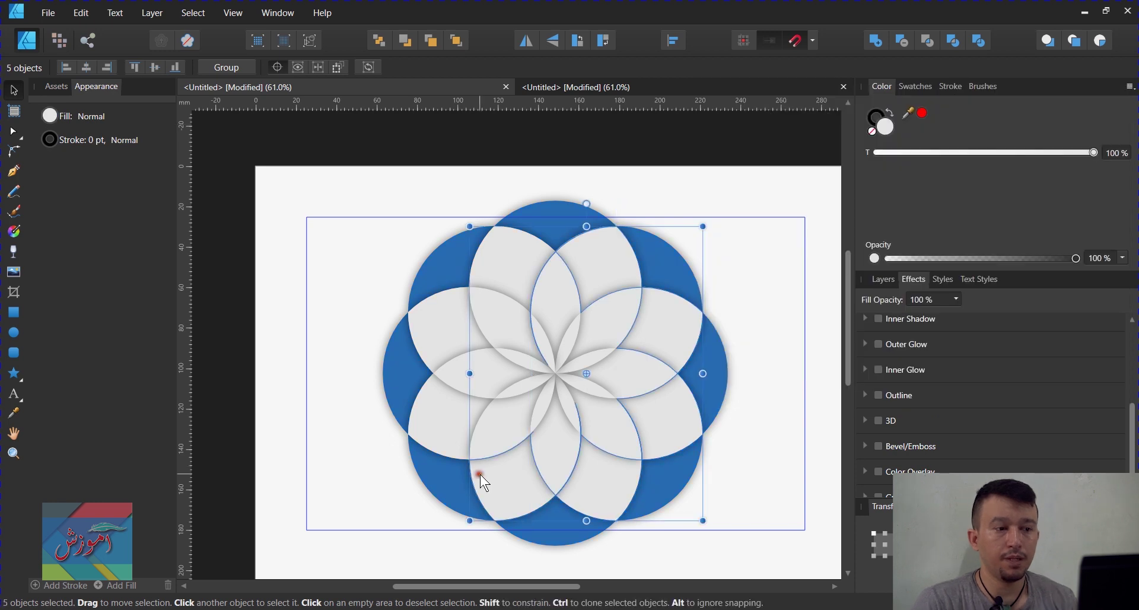
- Select several left and upper petal pieces, ending on one inner petal
shift+click(430, 424)
shift+click(456, 322)
shift+click(509, 264)
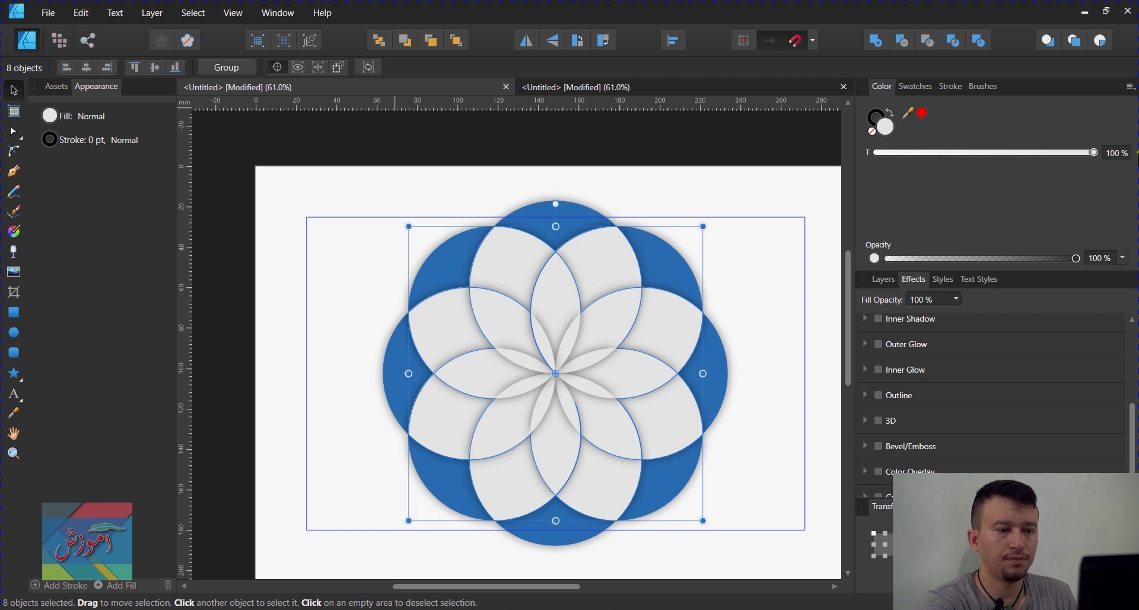
click(434, 261)
shift+click(455, 267)
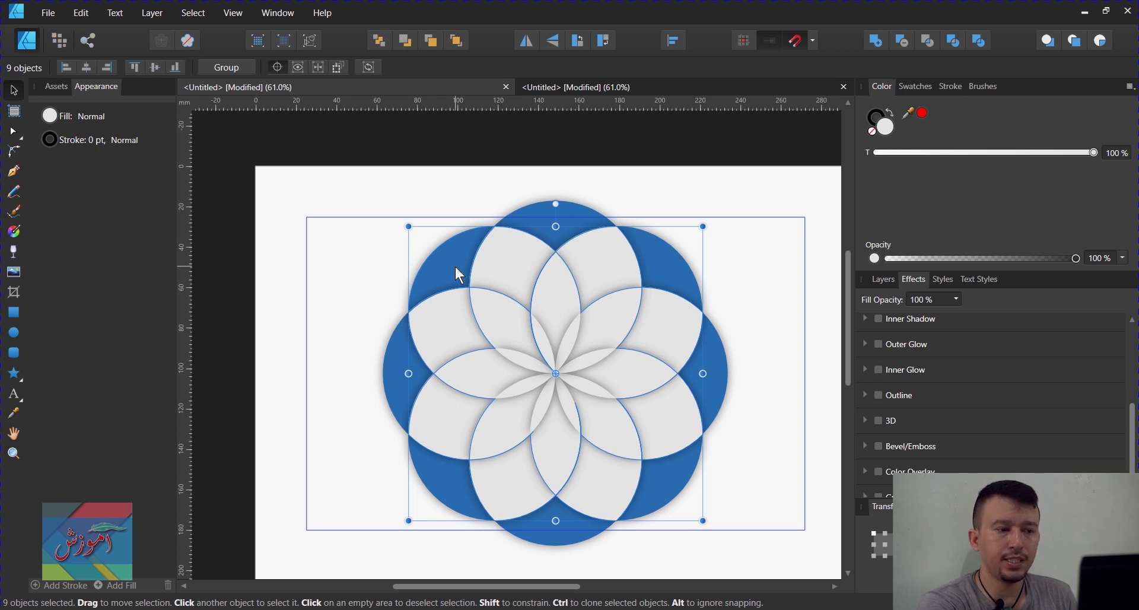
click(457, 281)
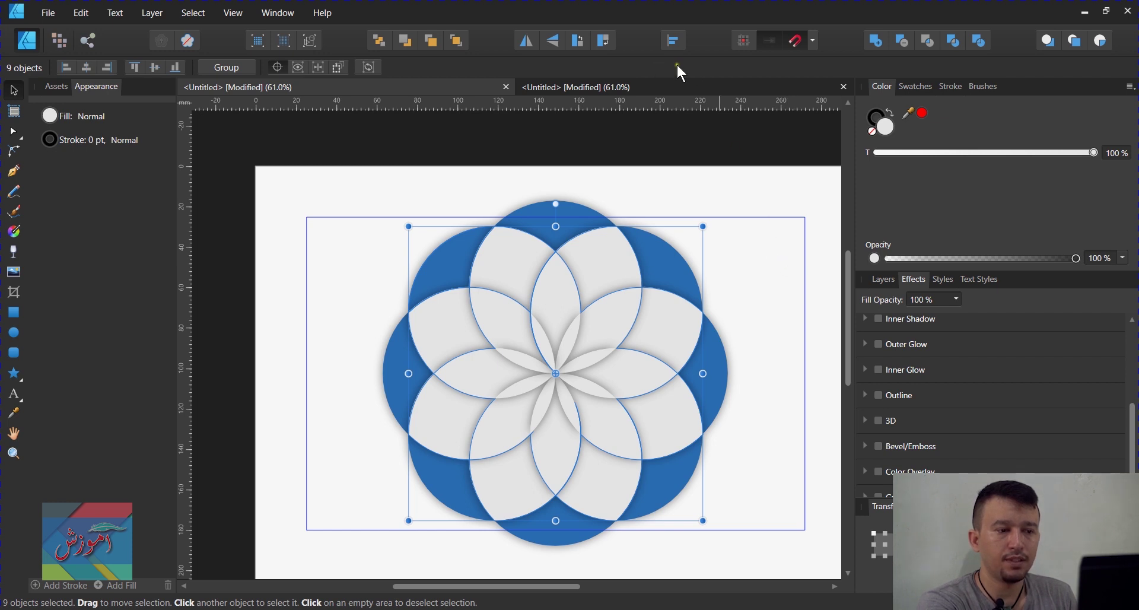
click(767, 280)
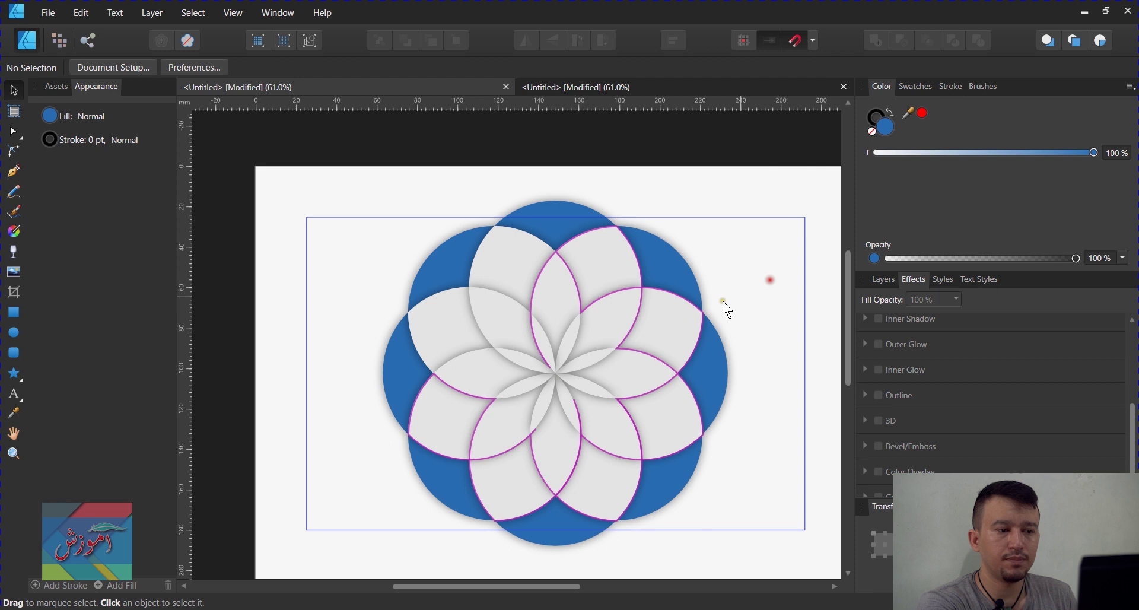
- Select eight inner petal pieces and give them the rim's blue via the Color Picker
click(567, 292)
shift+click(631, 306)
shift+click(623, 444)
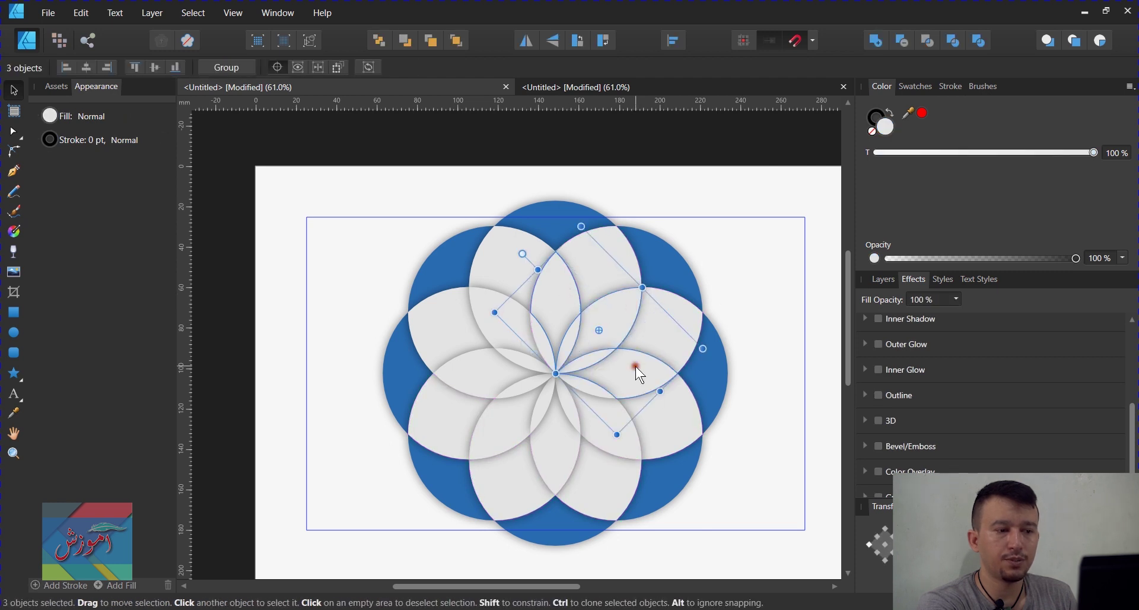
shift+click(561, 441)
shift+click(496, 427)
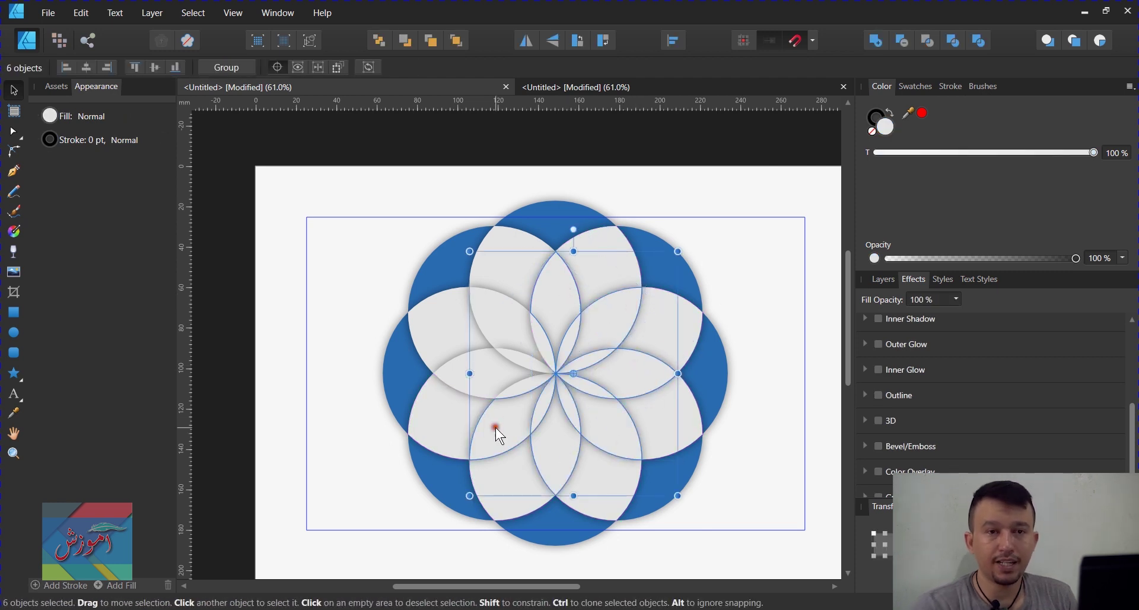
shift+click(484, 371)
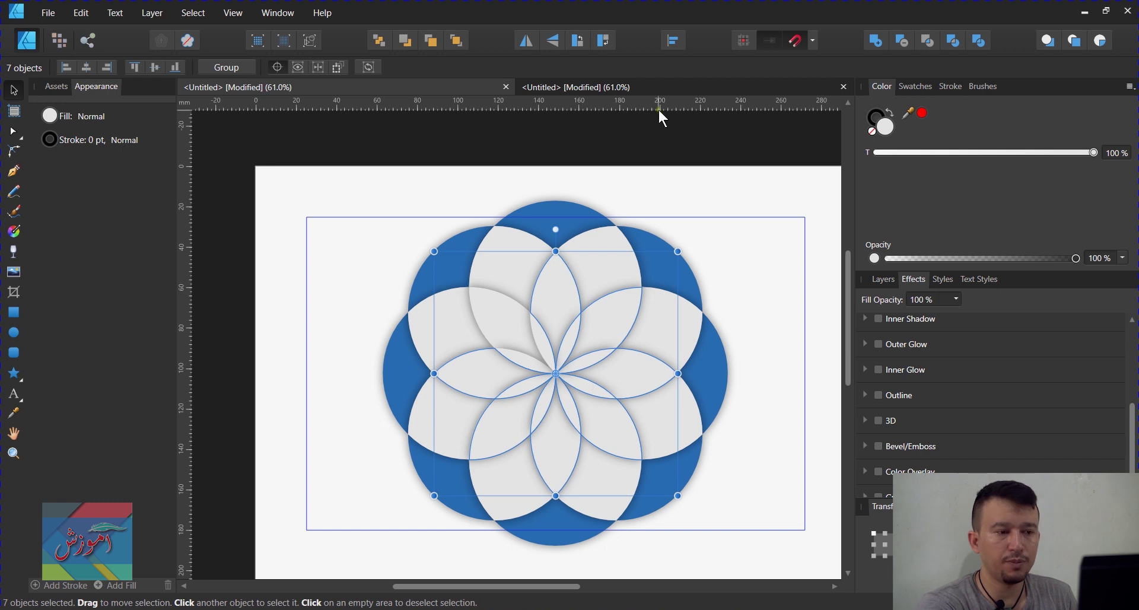
shift+click(508, 313)
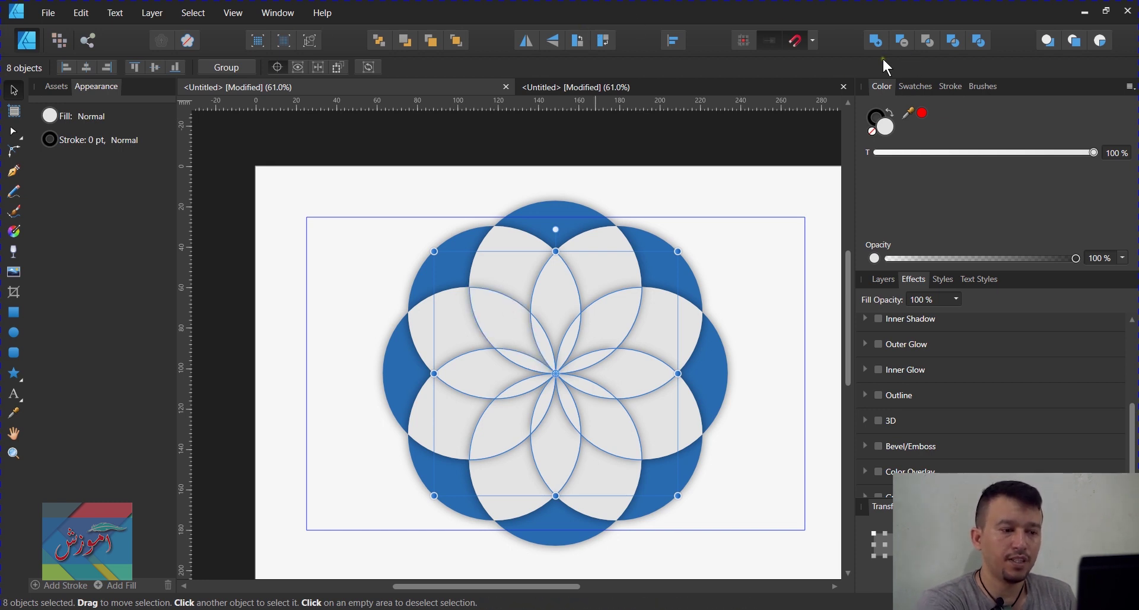
click(22, 414)
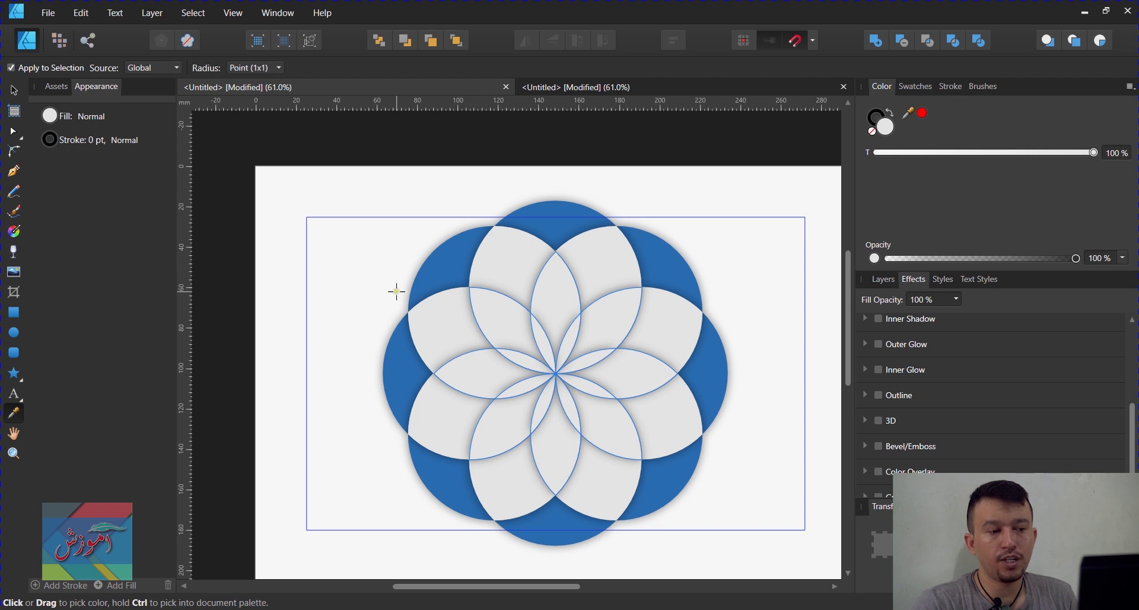
click(432, 272)
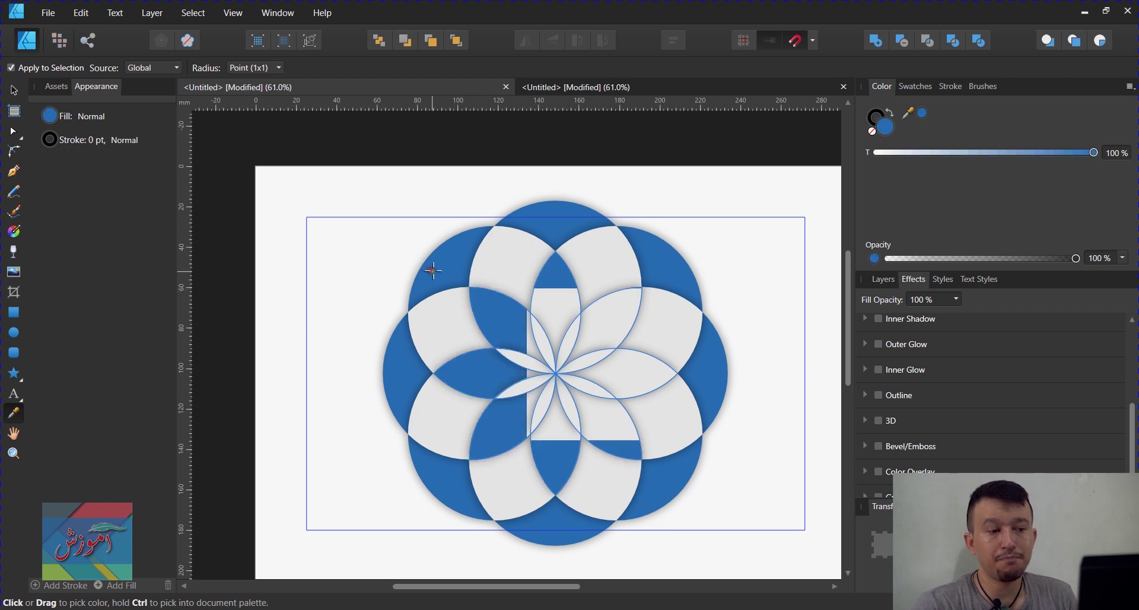